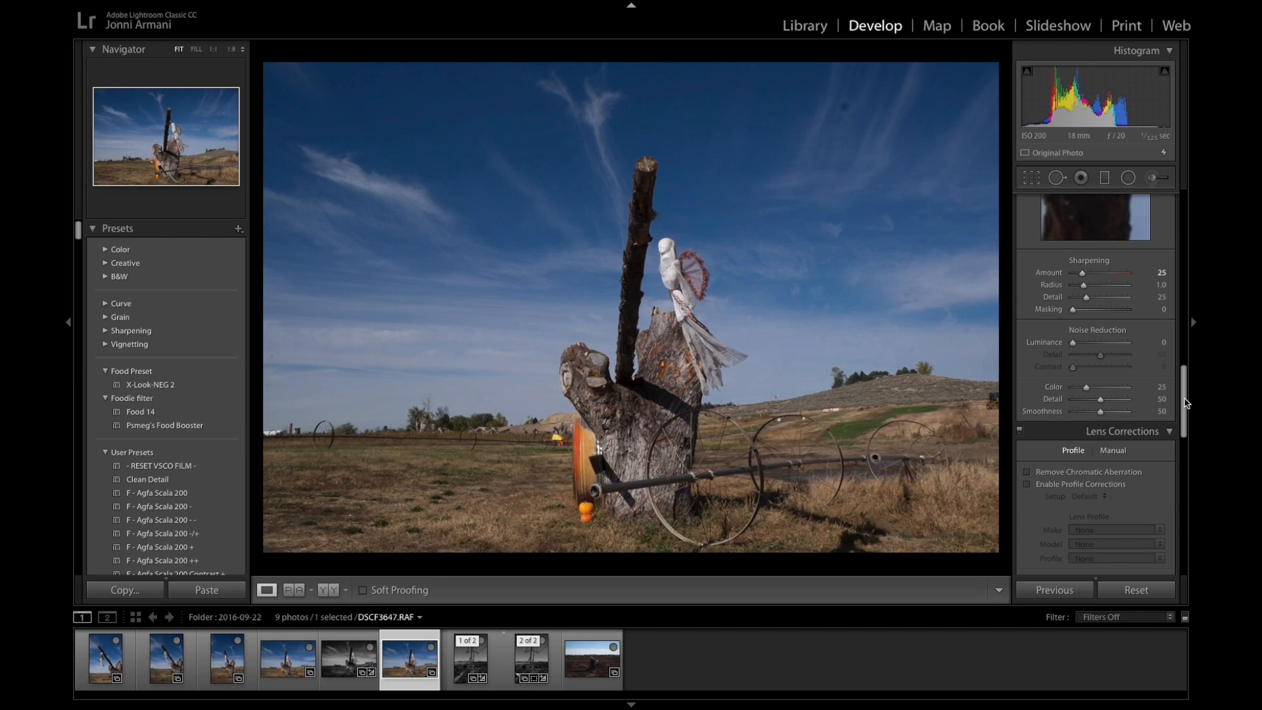
# Step: Try to straighten the photo with the Level Upright correction
pyautogui.moveTo(1186, 399); pyautogui.dragTo(1186, 451)
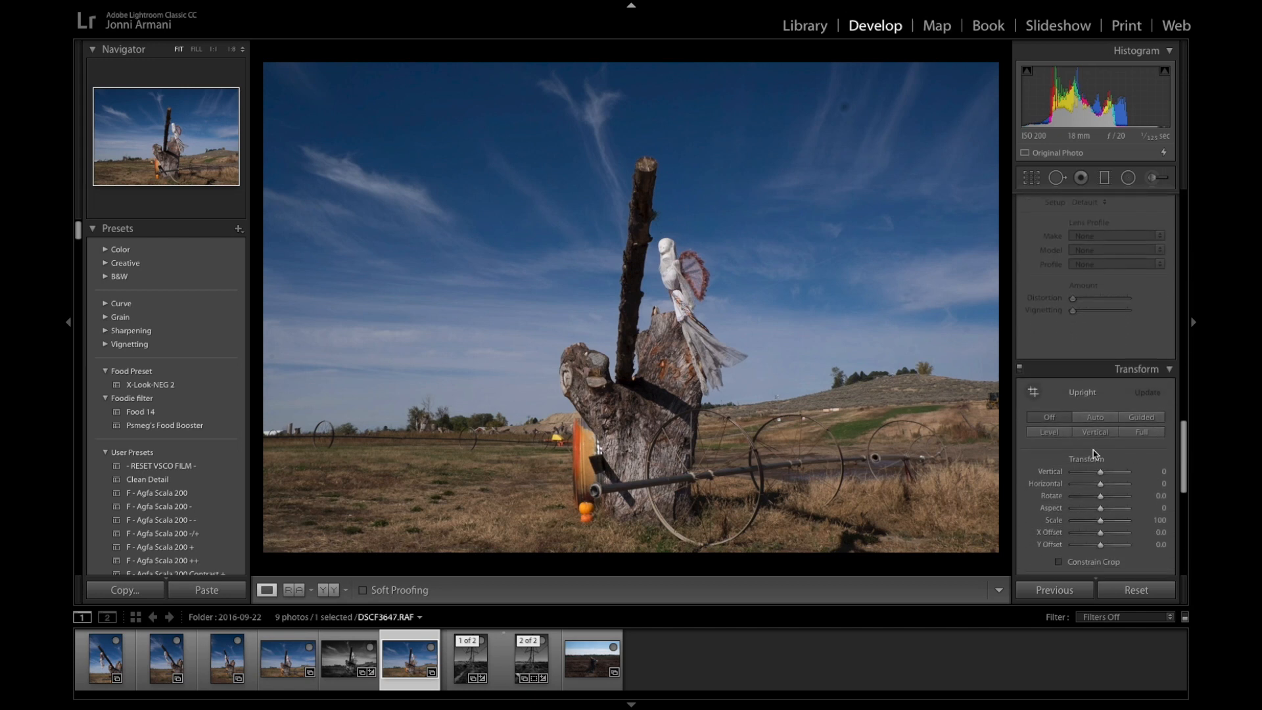
pyautogui.click(1050, 433)
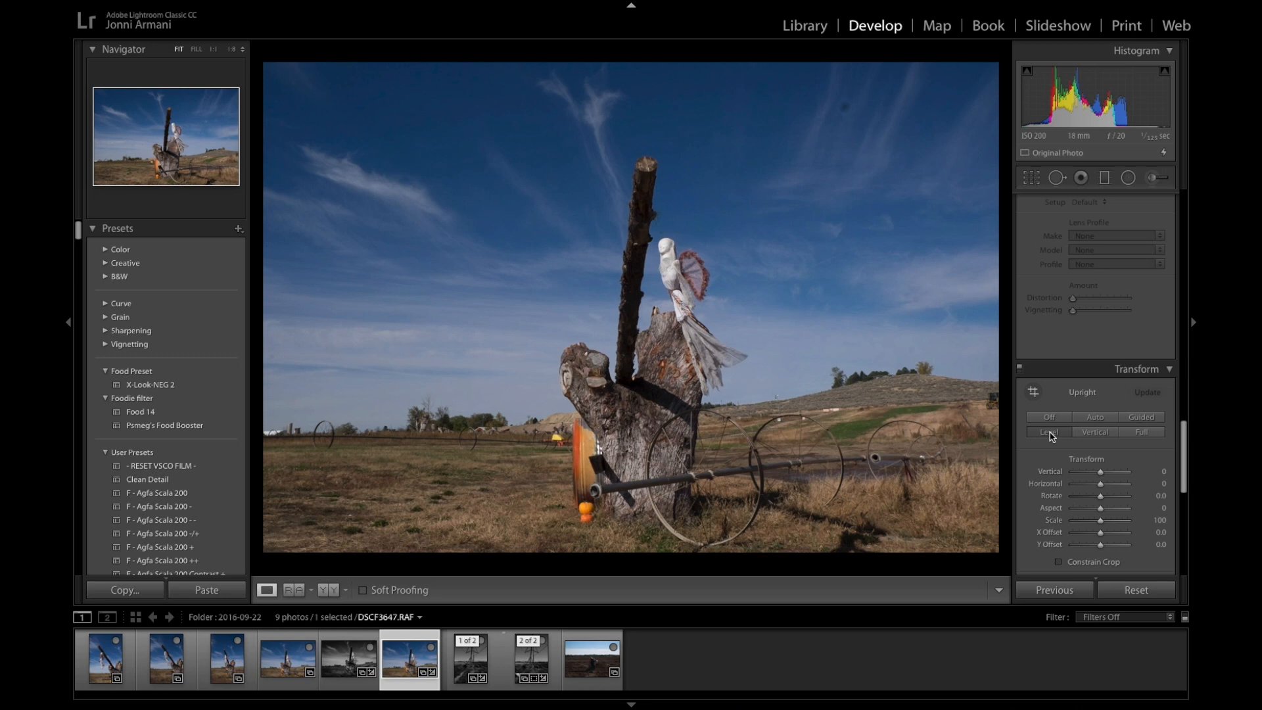
pyautogui.moveTo(1184, 483); pyautogui.dragTo(1182, 546)
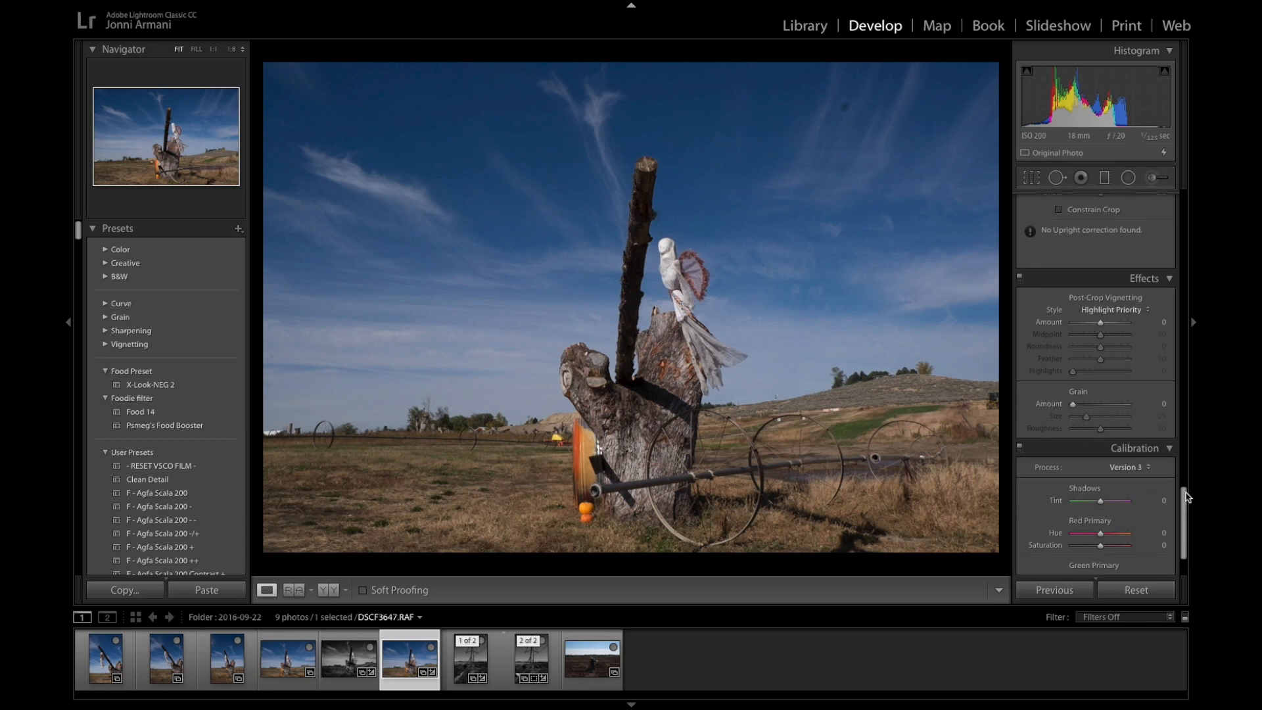
# Step: Set Highlights to -98, Shadows to +100, Whites to +26, Blacks to -29 and Clarity to +57
pyautogui.moveTo(1183, 524); pyautogui.dragTo(1173, 223)
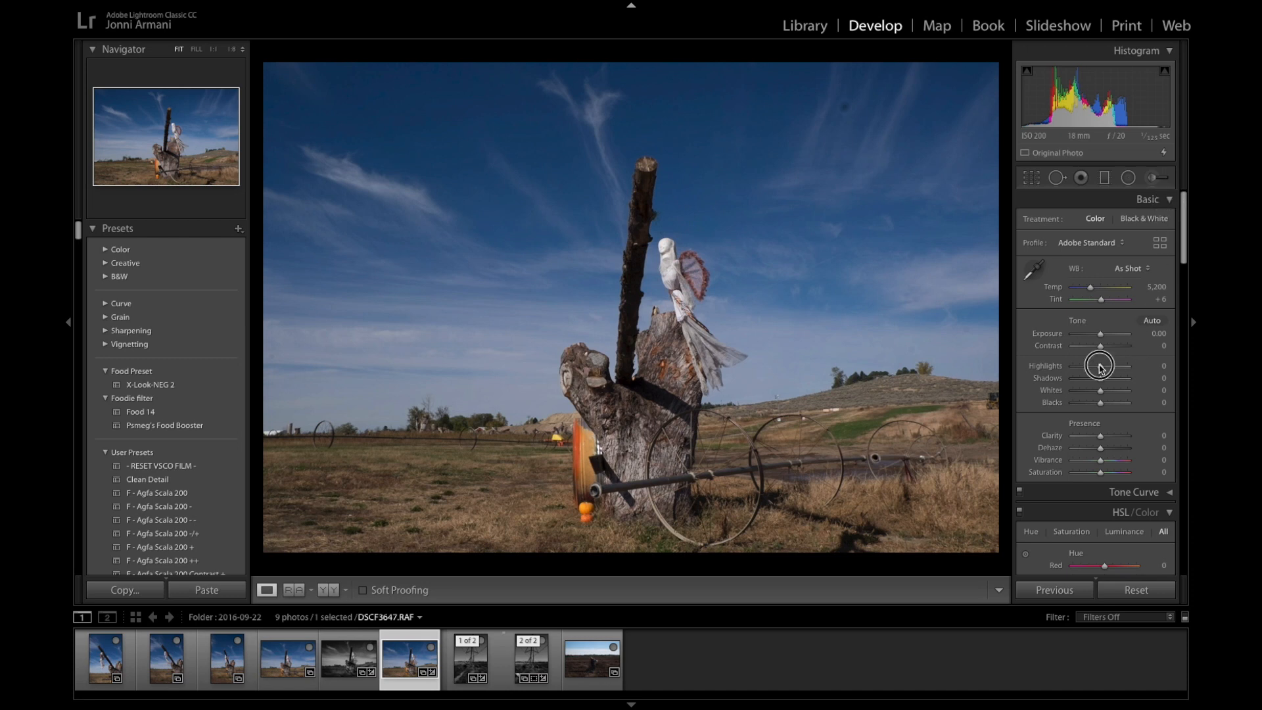
pyautogui.moveTo(1100, 367); pyautogui.dragTo(1115, 443)
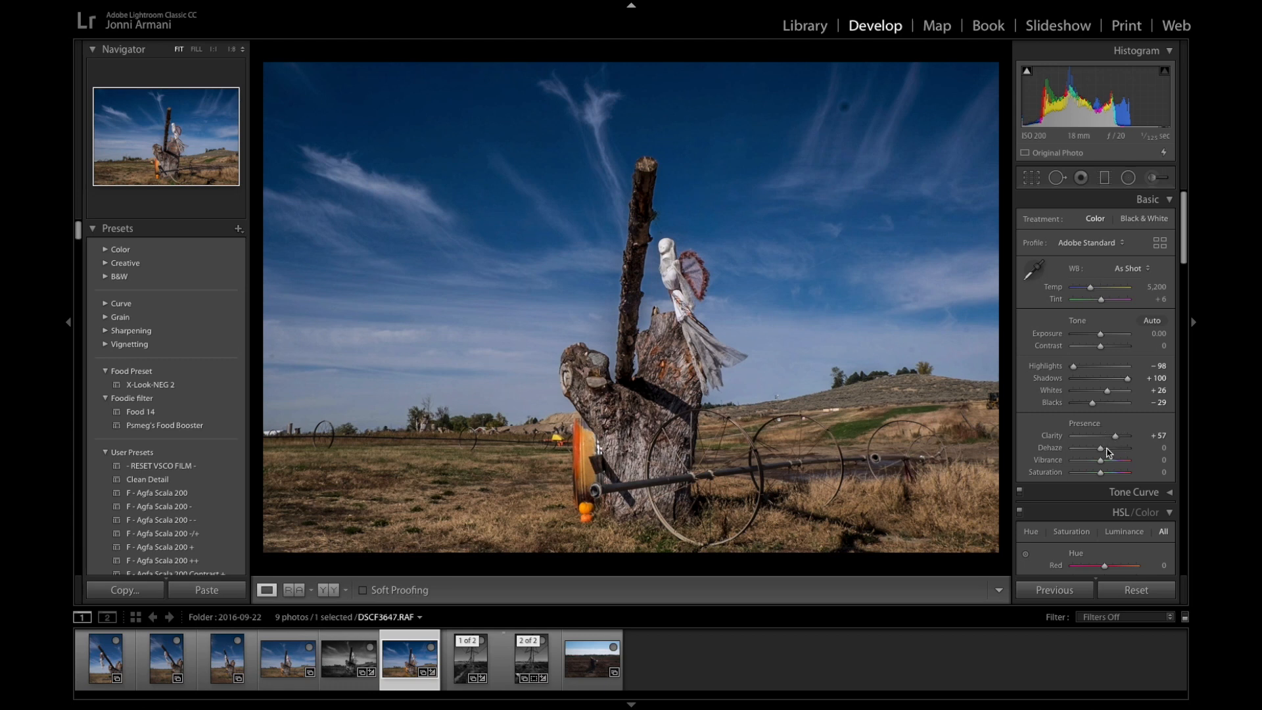
# Step: Set the Detail value to 100 for both colour noise reduction and Sharpening
pyautogui.scroll(-3, 1109, 453)
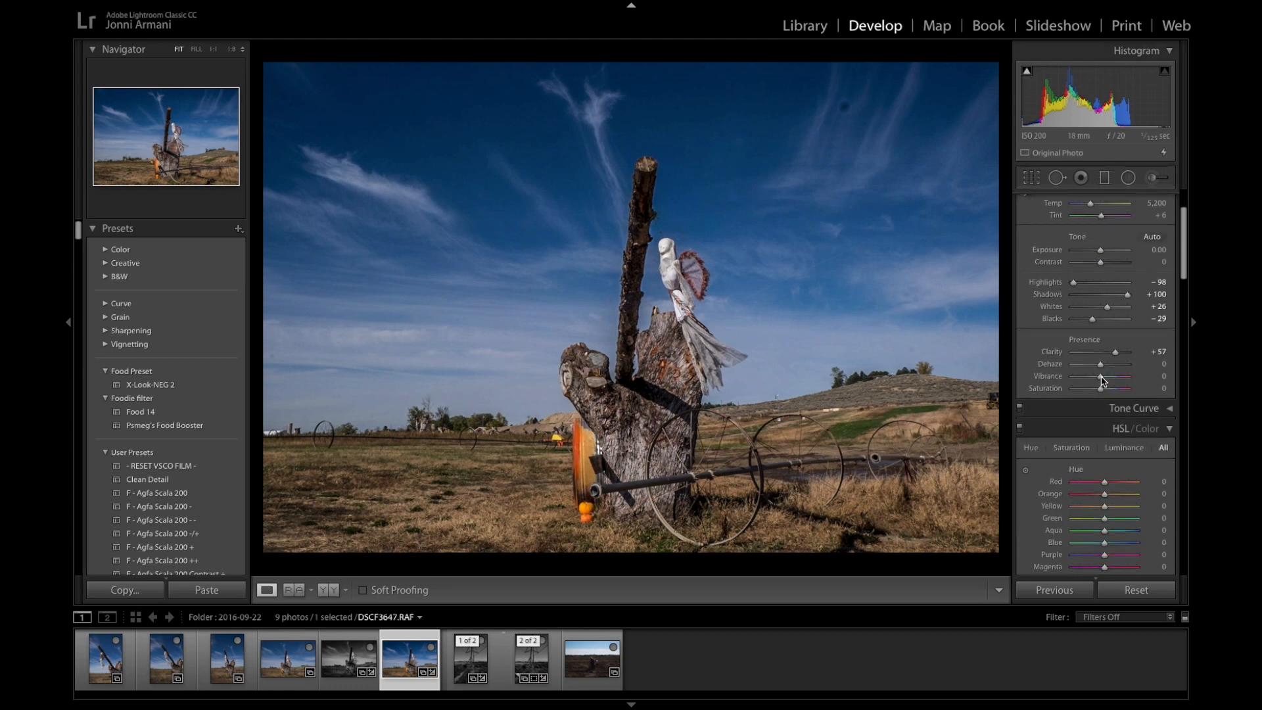
pyautogui.scroll(-4, 1103, 380)
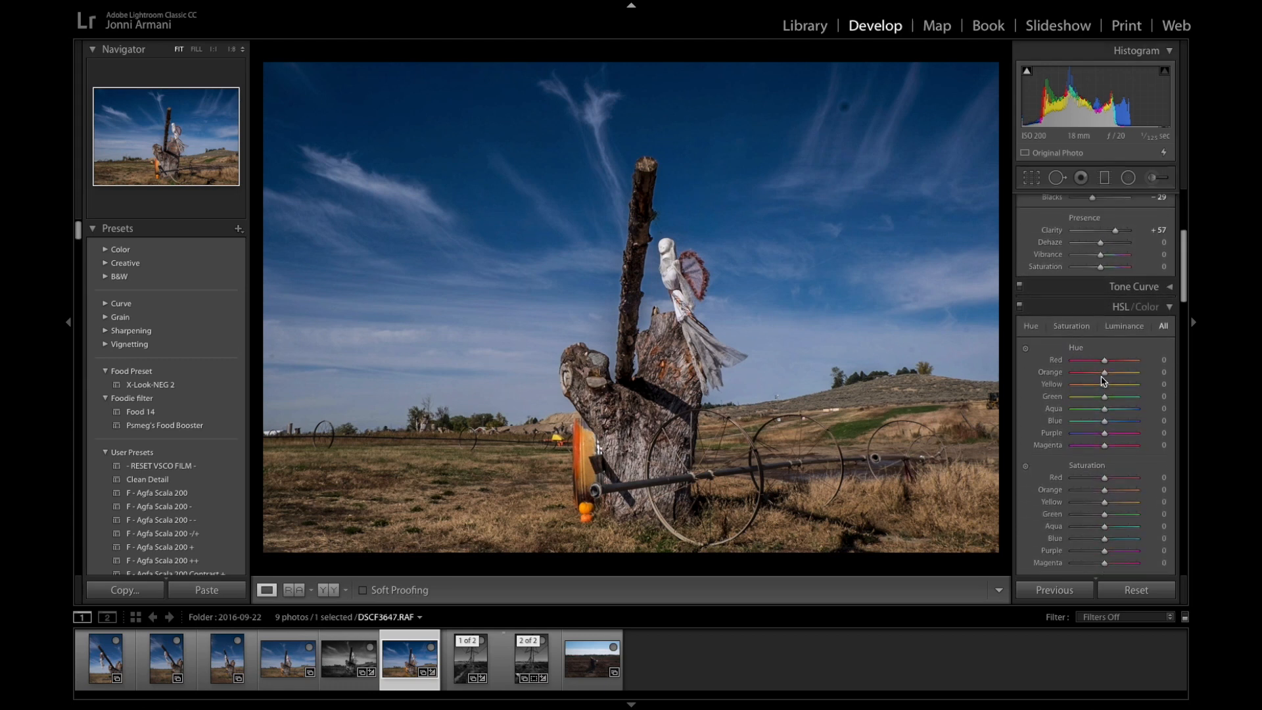
pyautogui.scroll(-8, 1103, 380)
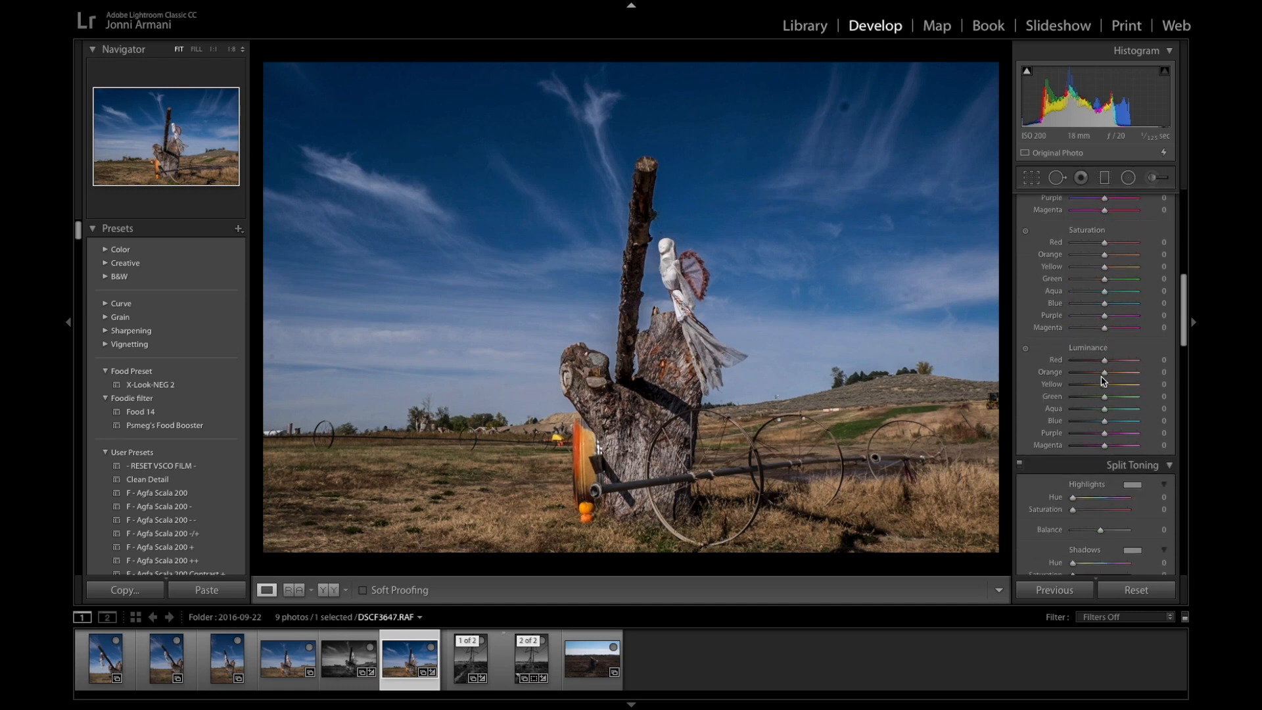
pyautogui.scroll(-15, 1103, 380)
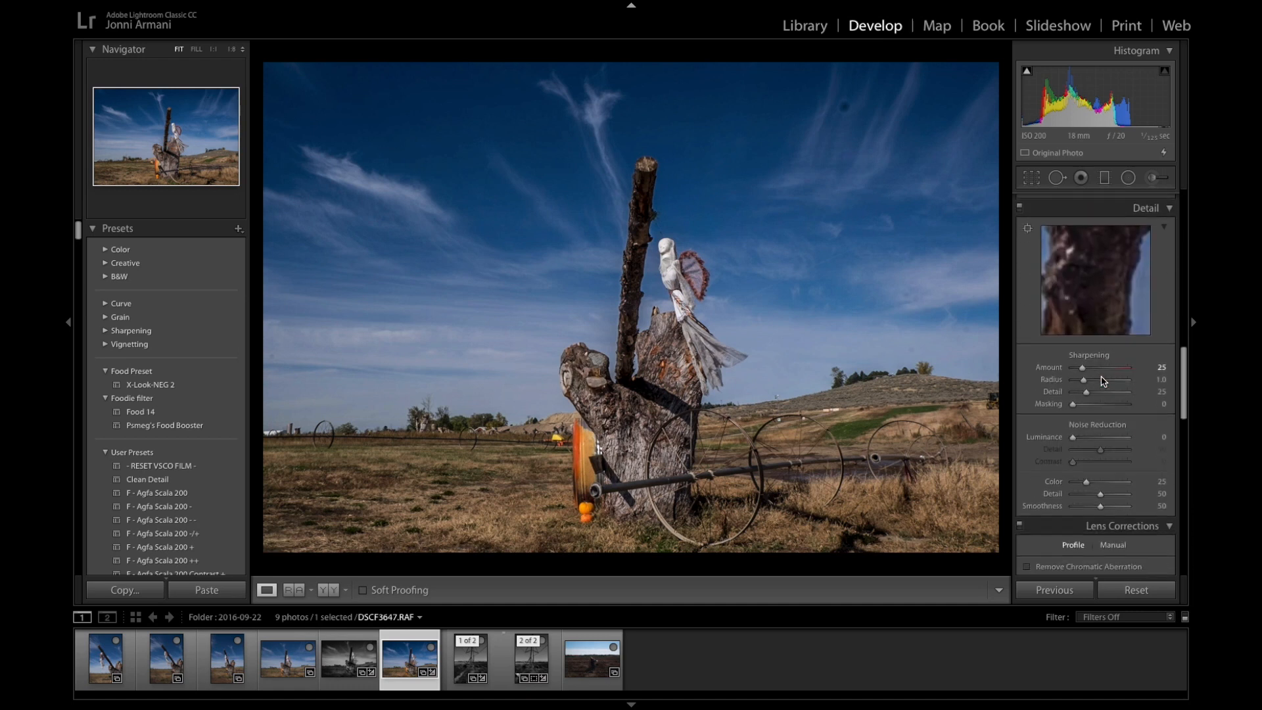
pyautogui.scroll(-2, 1103, 381)
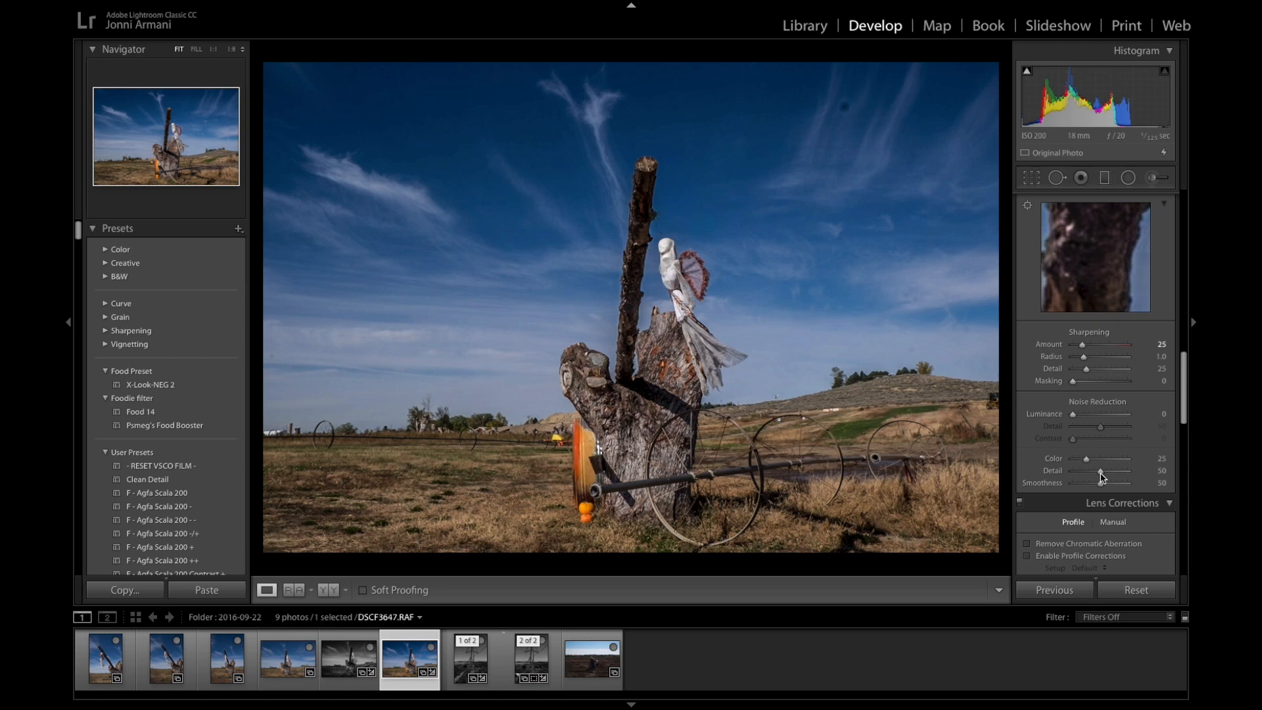
pyautogui.moveTo(1102, 476); pyautogui.dragTo(1132, 476)
pyautogui.moveTo(1088, 370); pyautogui.dragTo(1130, 372)
# Step: Set Luminance noise reduction to 1 with its Detail at 100
pyautogui.scroll(-3, 1114, 397)
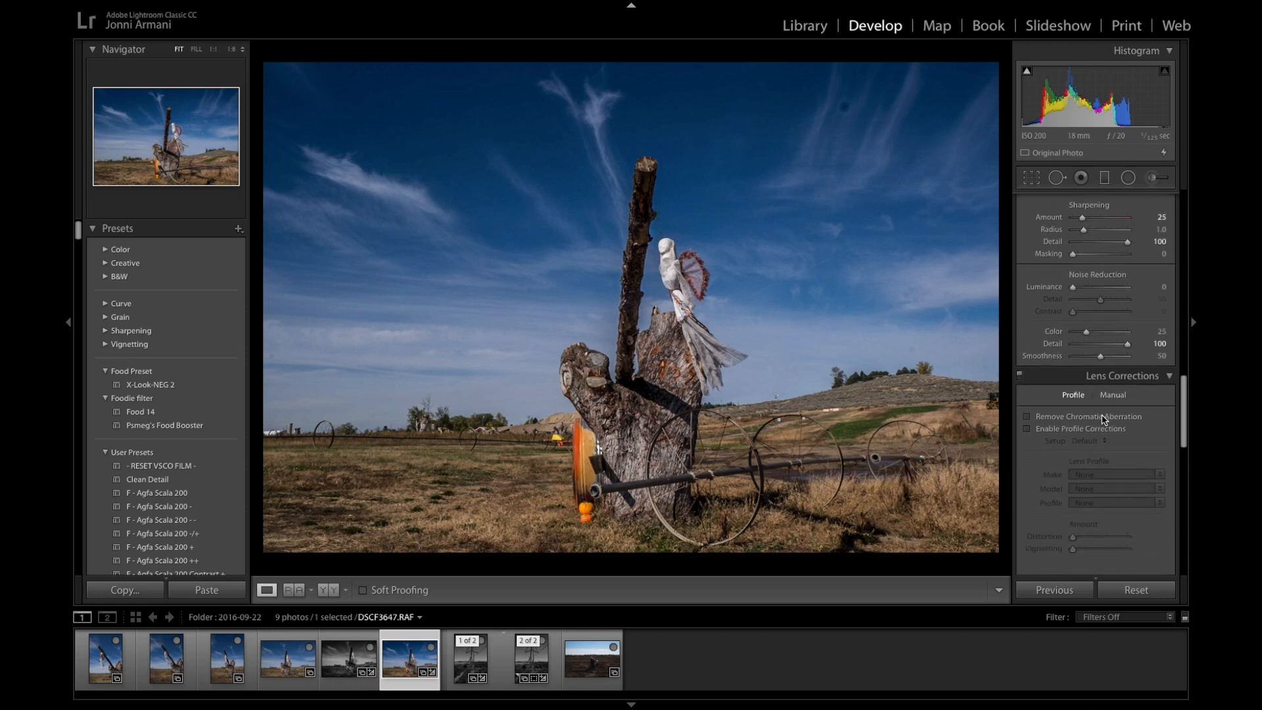
pyautogui.scroll(2, 1104, 419)
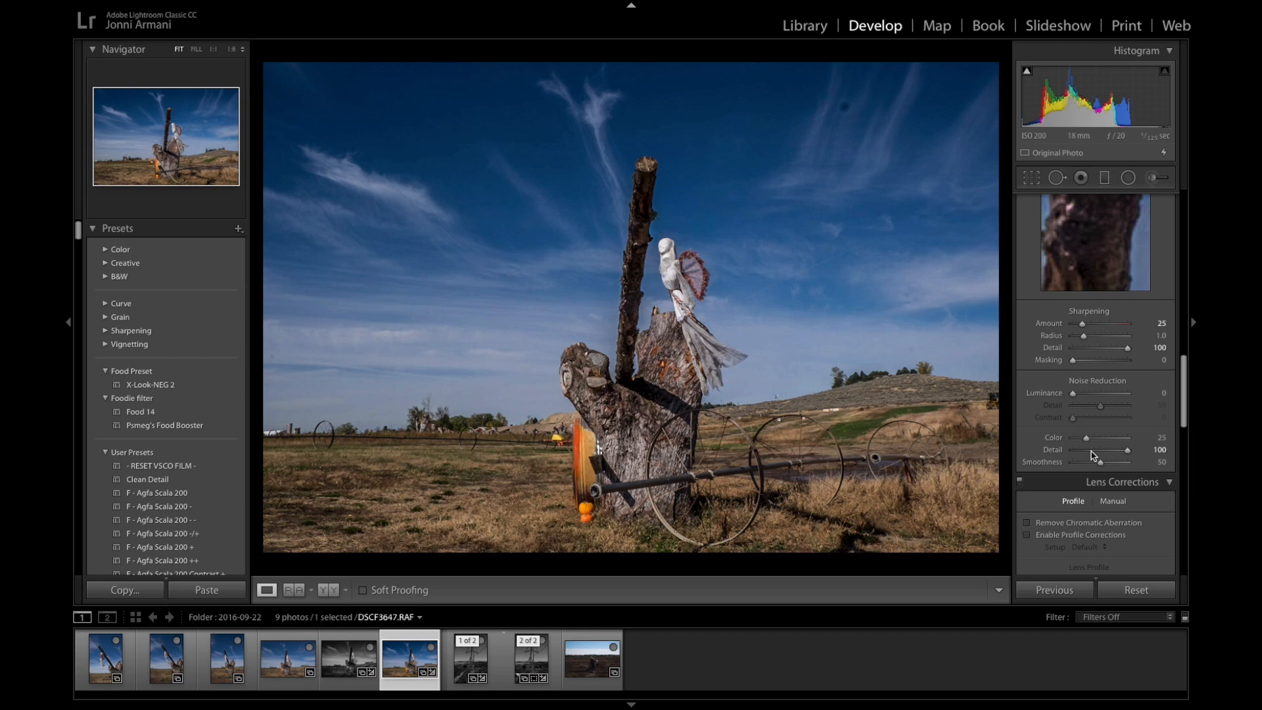
pyautogui.click(1073, 393)
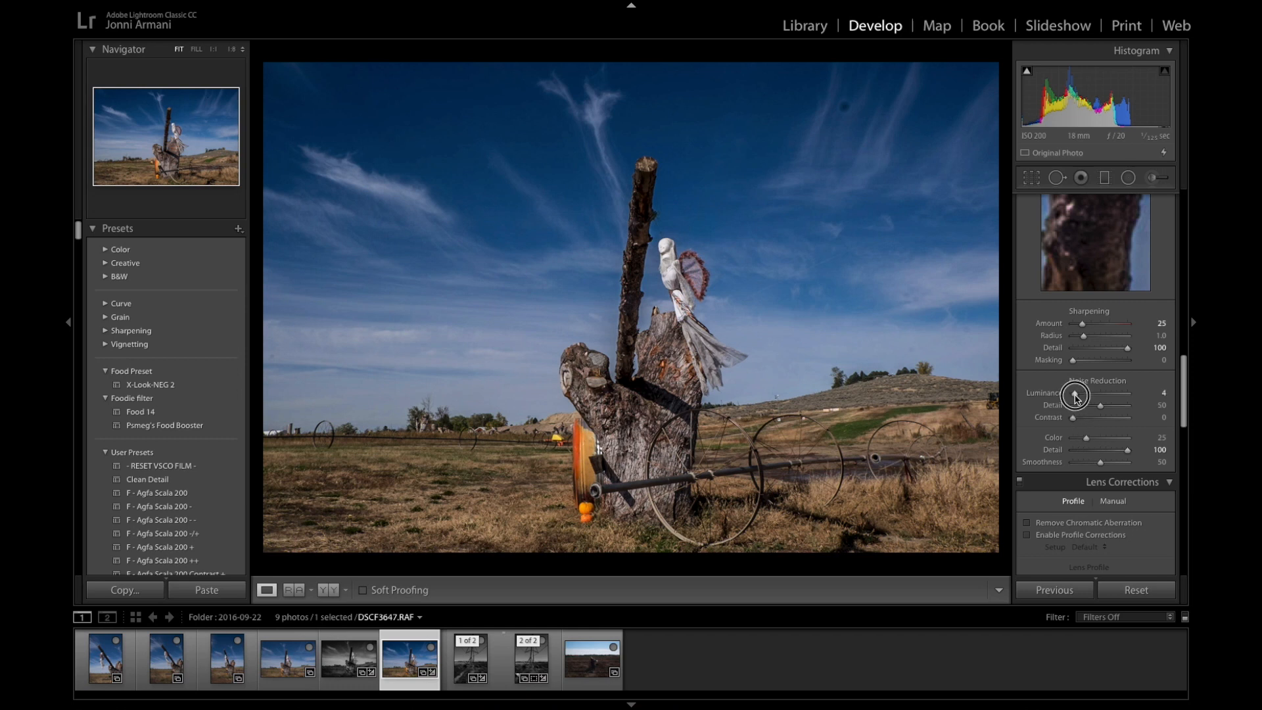
pyautogui.moveTo(1104, 411); pyautogui.dragTo(1137, 413)
# Step: Open a copy of the photo with Lightroom adjustments in Silver Efex Pro 2
pyautogui.scroll(5, 1098, 374)
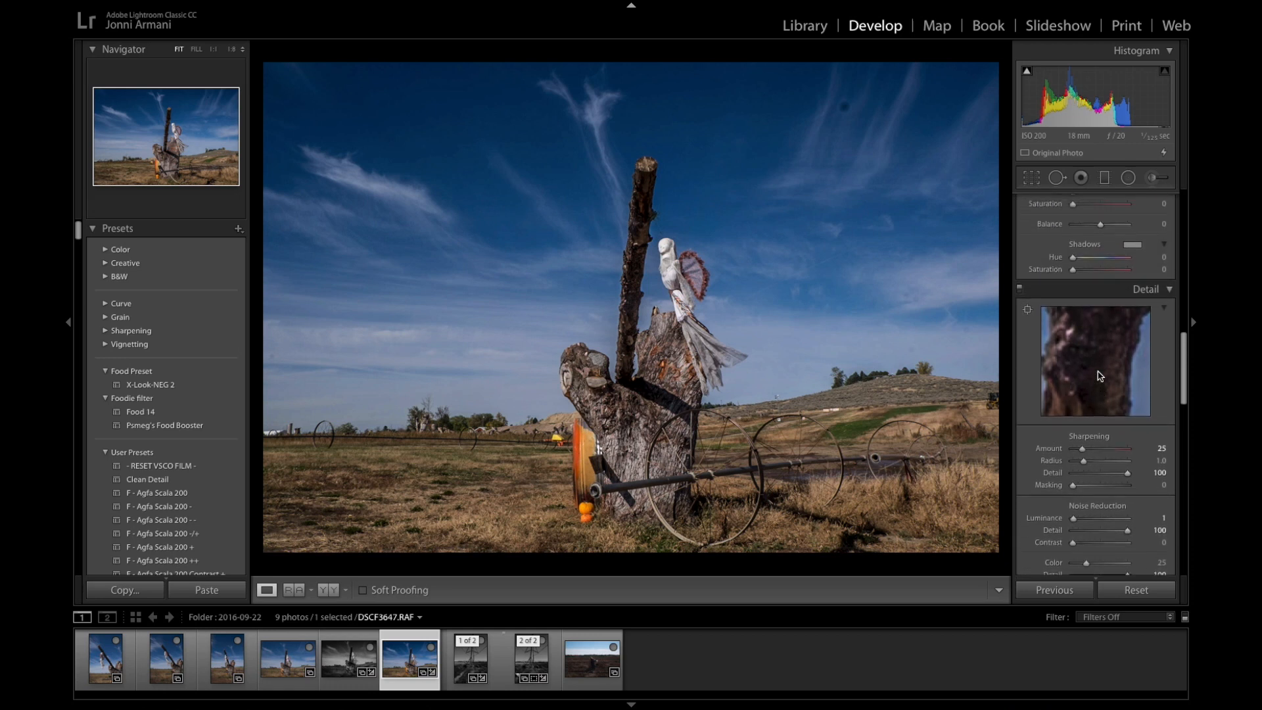
pyautogui.scroll(8, 1100, 376)
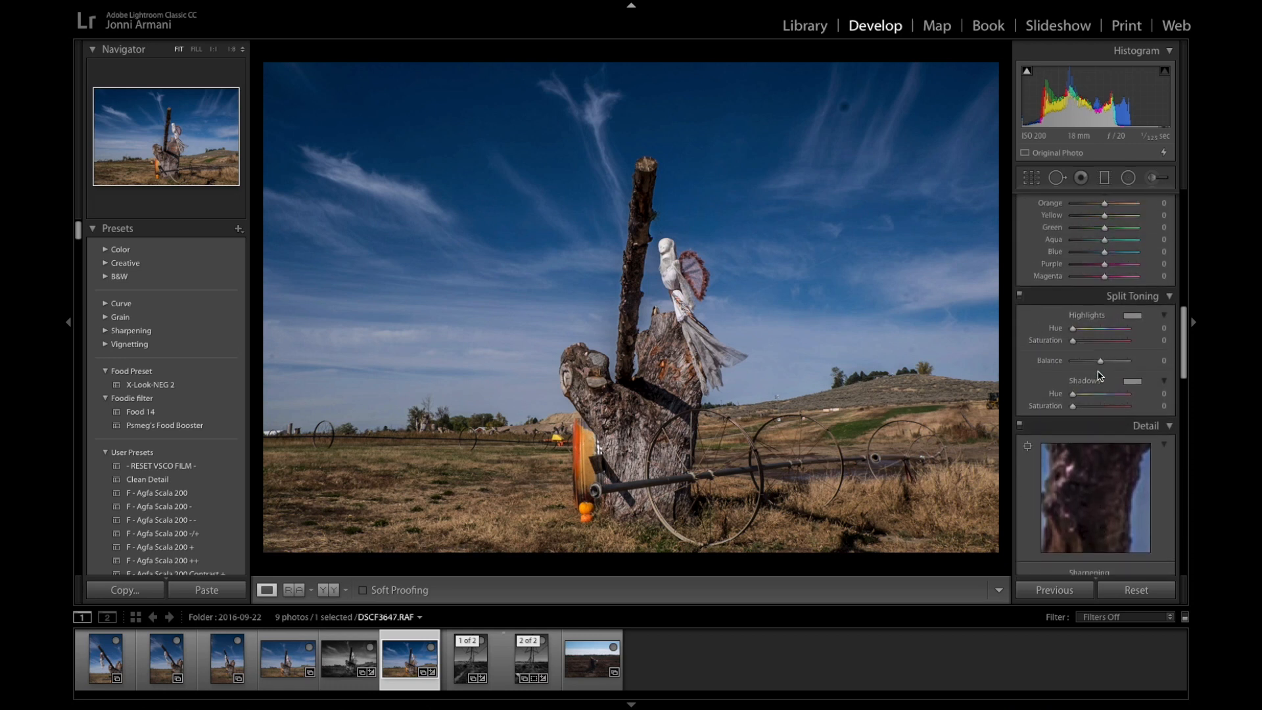
pyautogui.scroll(5, 1099, 376)
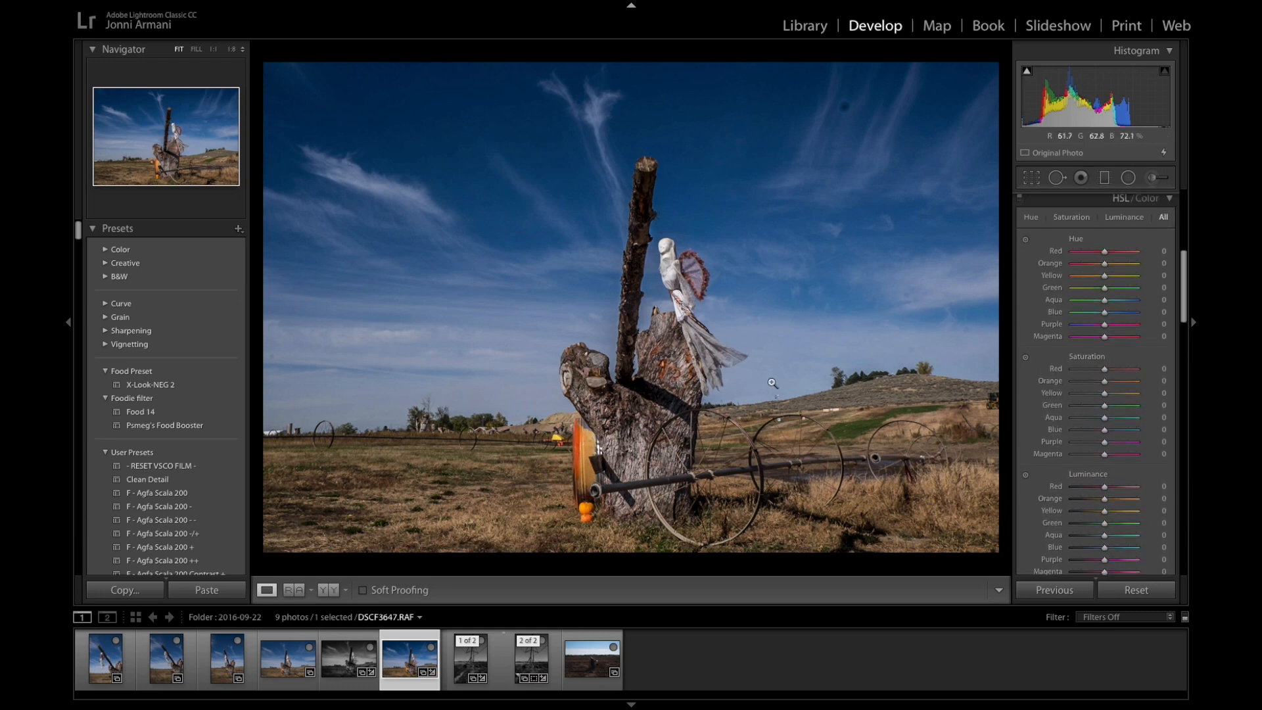
pyautogui.rightClick(653, 344)
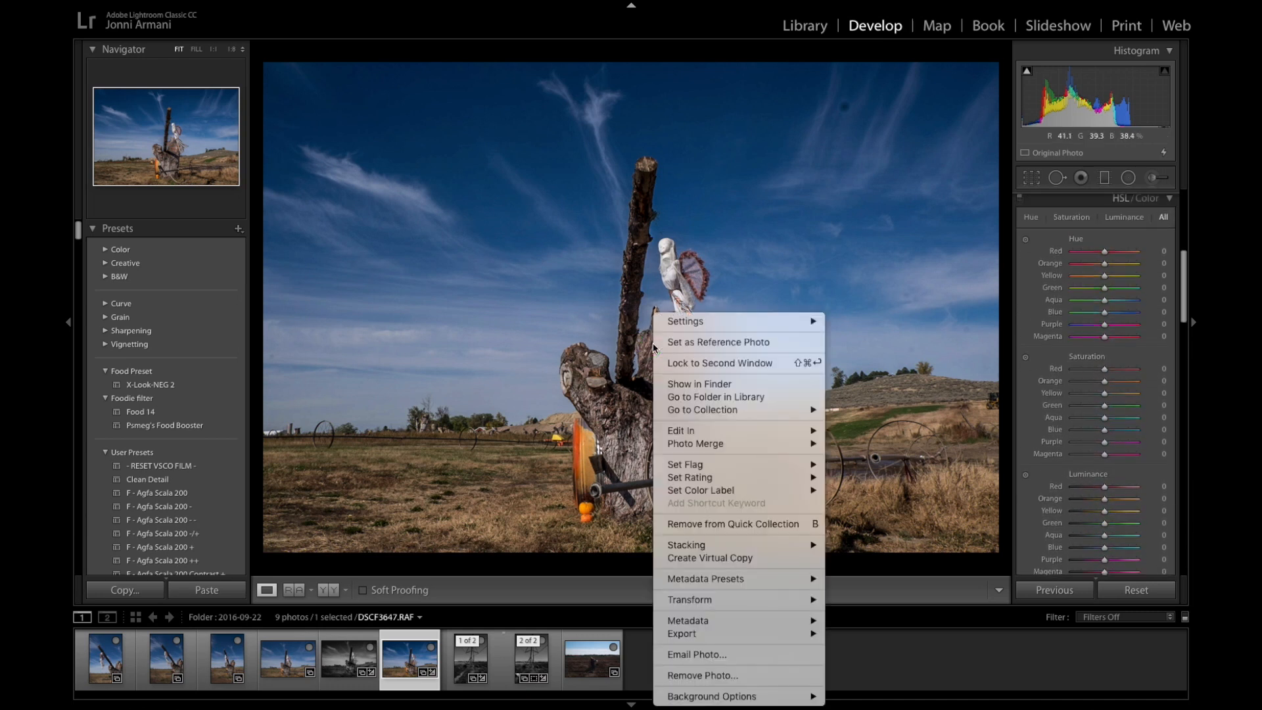
pyautogui.moveTo(717, 436)
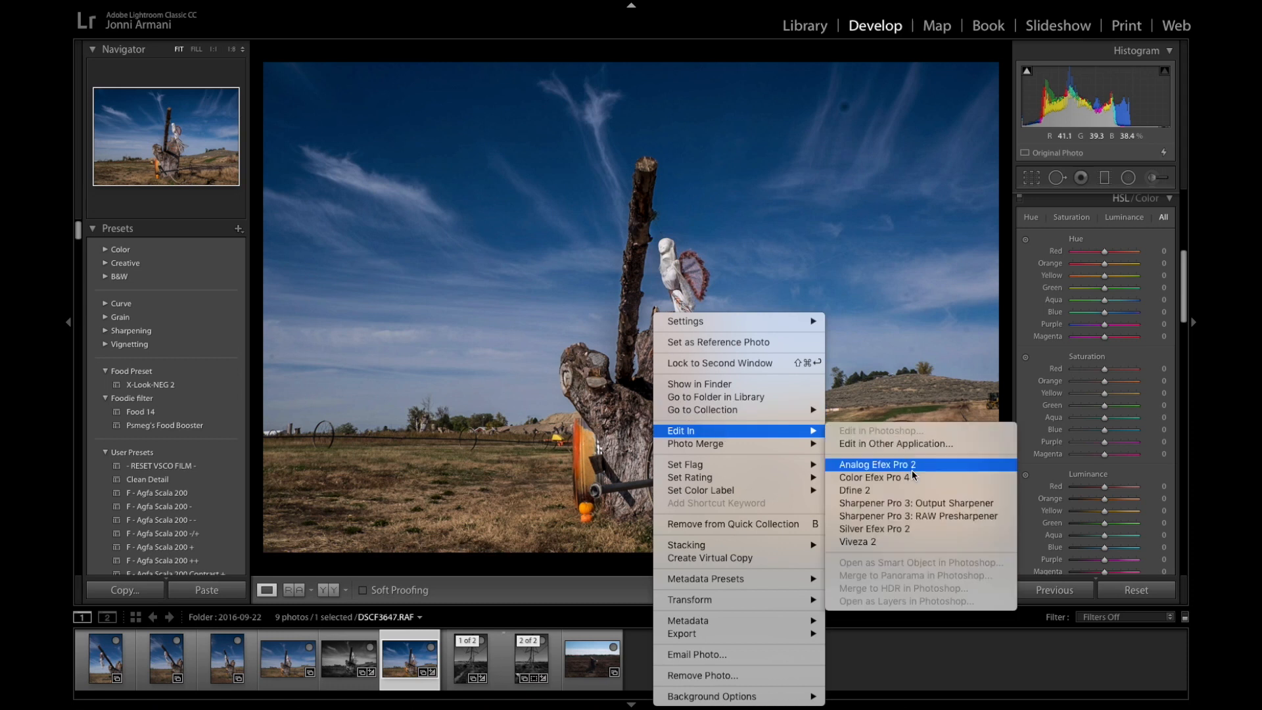
pyautogui.click(917, 535)
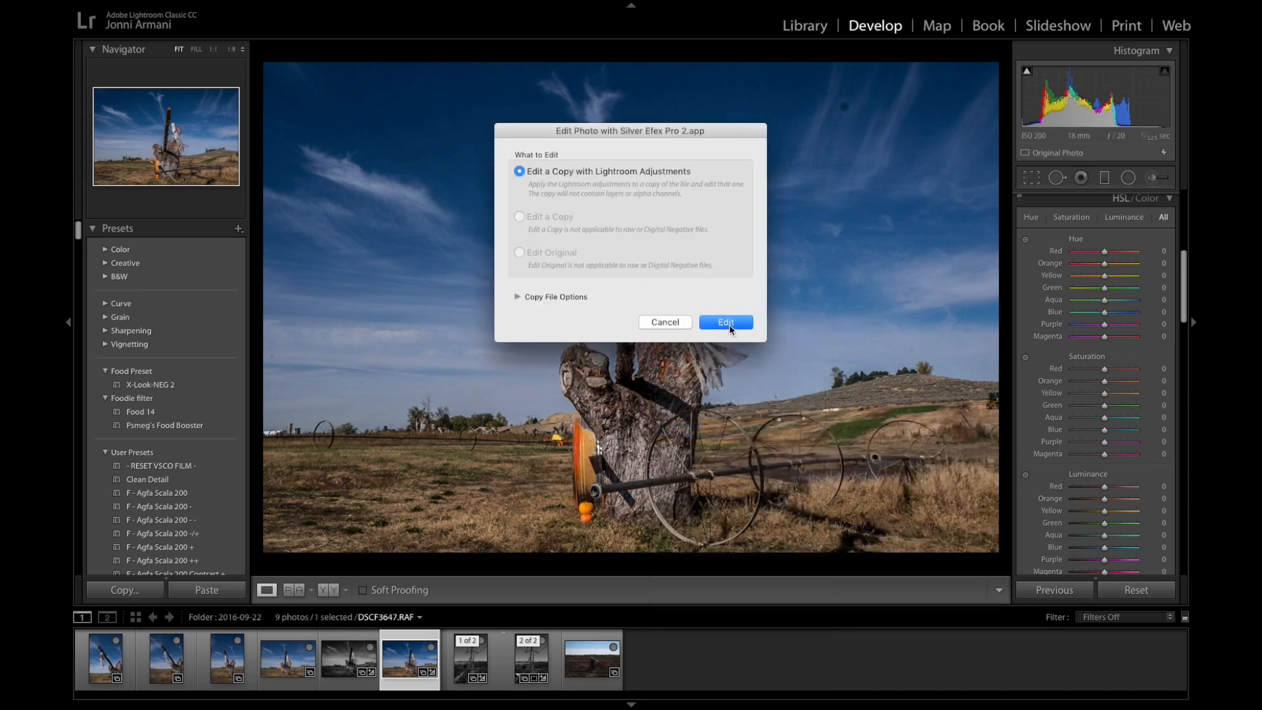
pyautogui.click(724, 322)
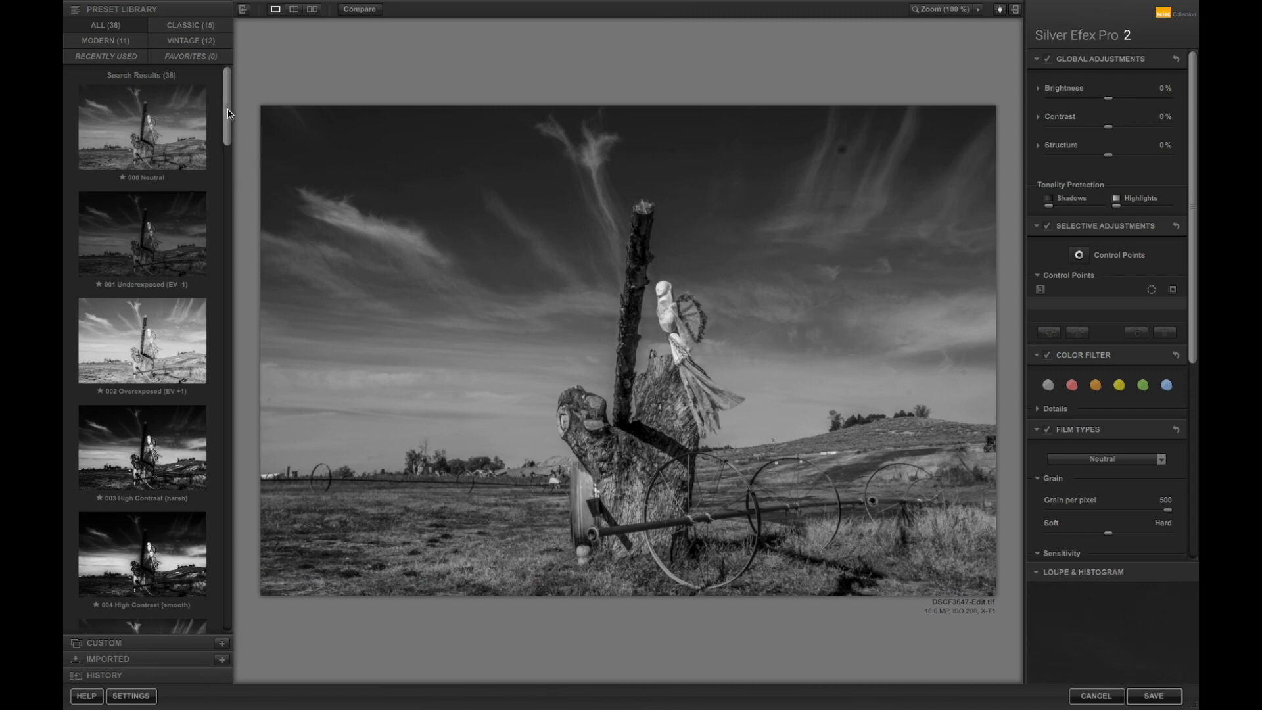
# Step: Apply the 005 High Structure (harsh) preset to the photo
pyautogui.moveTo(228, 113); pyautogui.dragTo(220, 146)
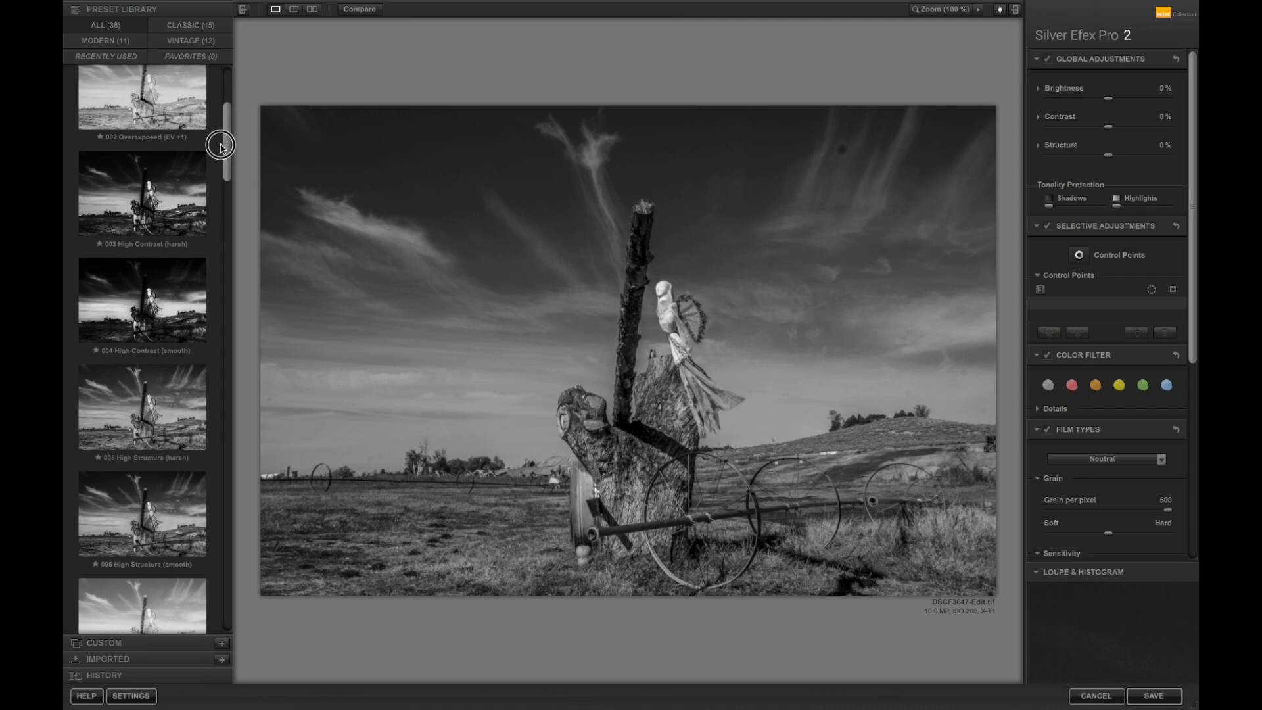
pyautogui.click(149, 394)
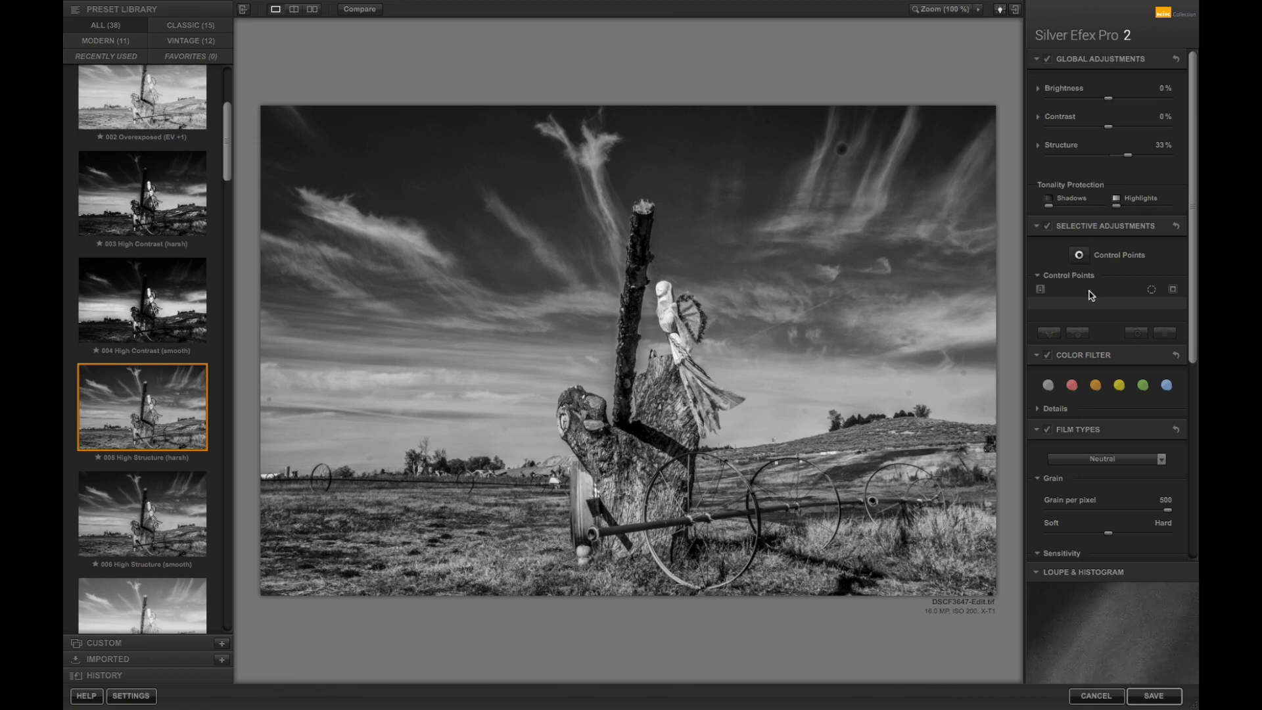
# Step: Add a control point in the sky just above the white bird figure, sized 25%, with reduced Brightness and increased Contrast
pyautogui.click(1080, 255)
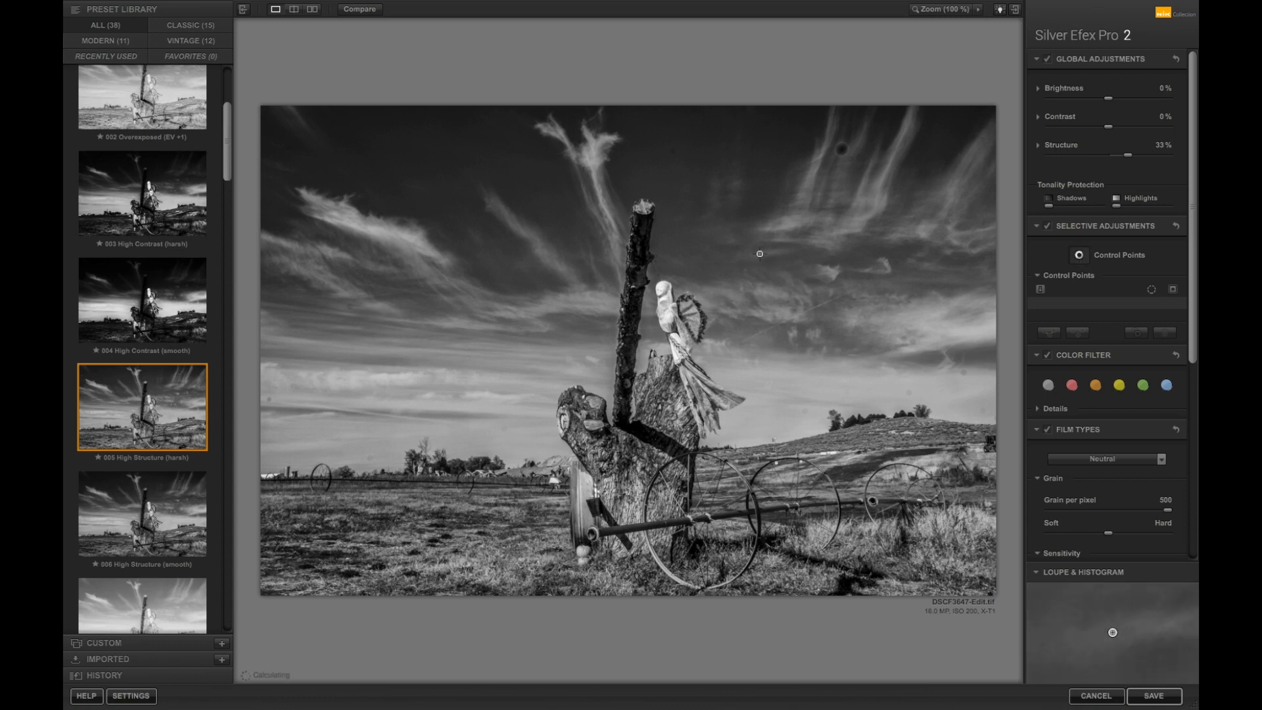
pyautogui.click(691, 269)
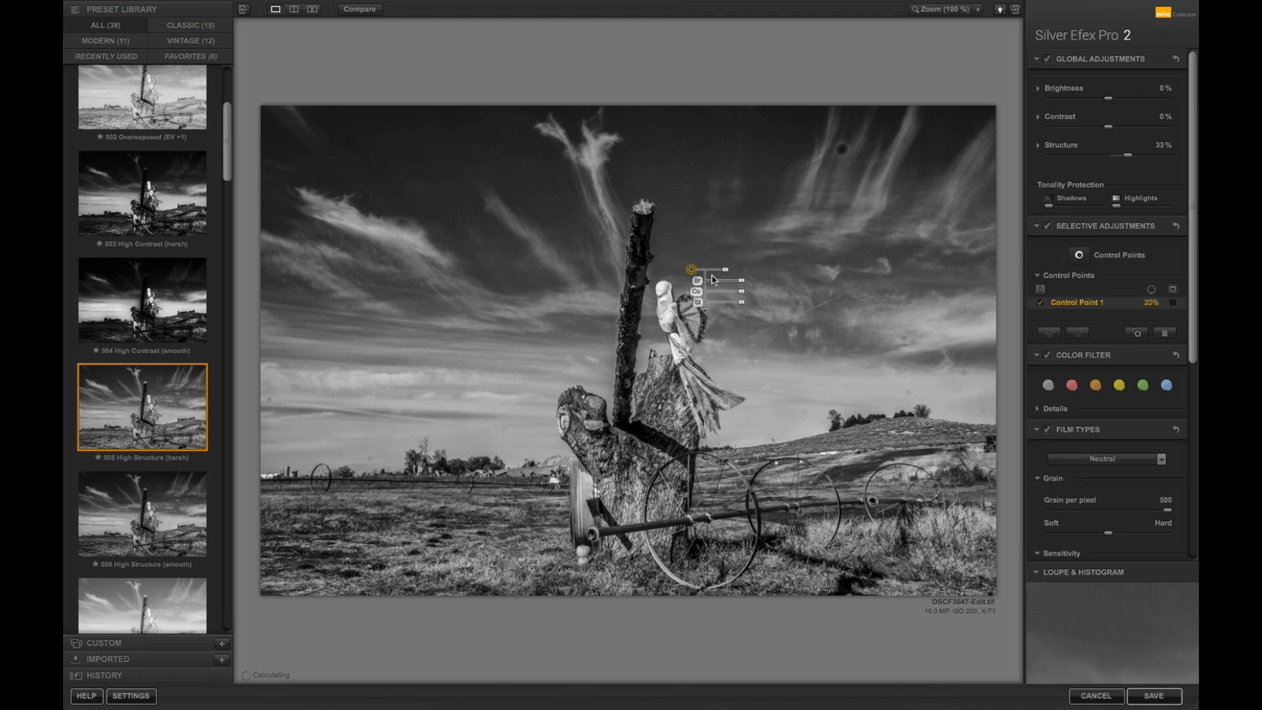
pyautogui.moveTo(725, 269); pyautogui.dragTo(728, 272)
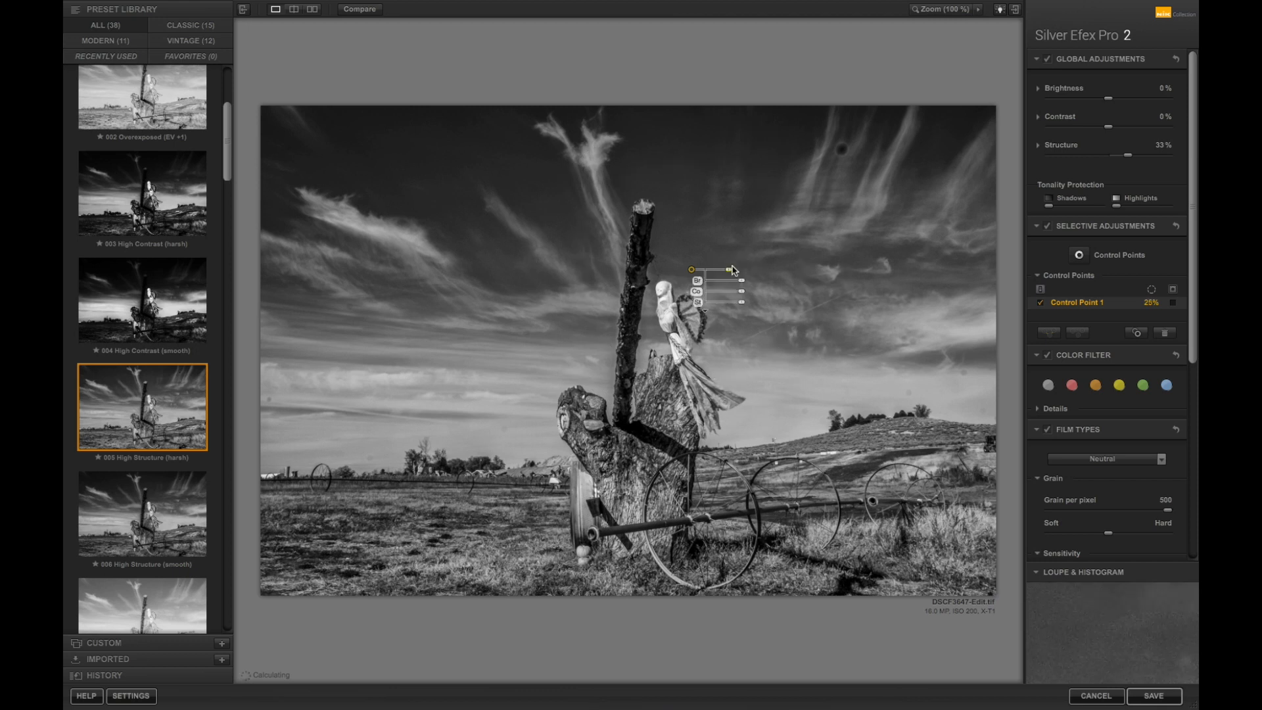
pyautogui.click(704, 310)
pyautogui.moveTo(744, 286)
pyautogui.mouseDown()
pyautogui.moveTo(761, 285)
pyautogui.moveTo(731, 289)
pyautogui.moveTo(755, 297)
pyautogui.mouseUp()
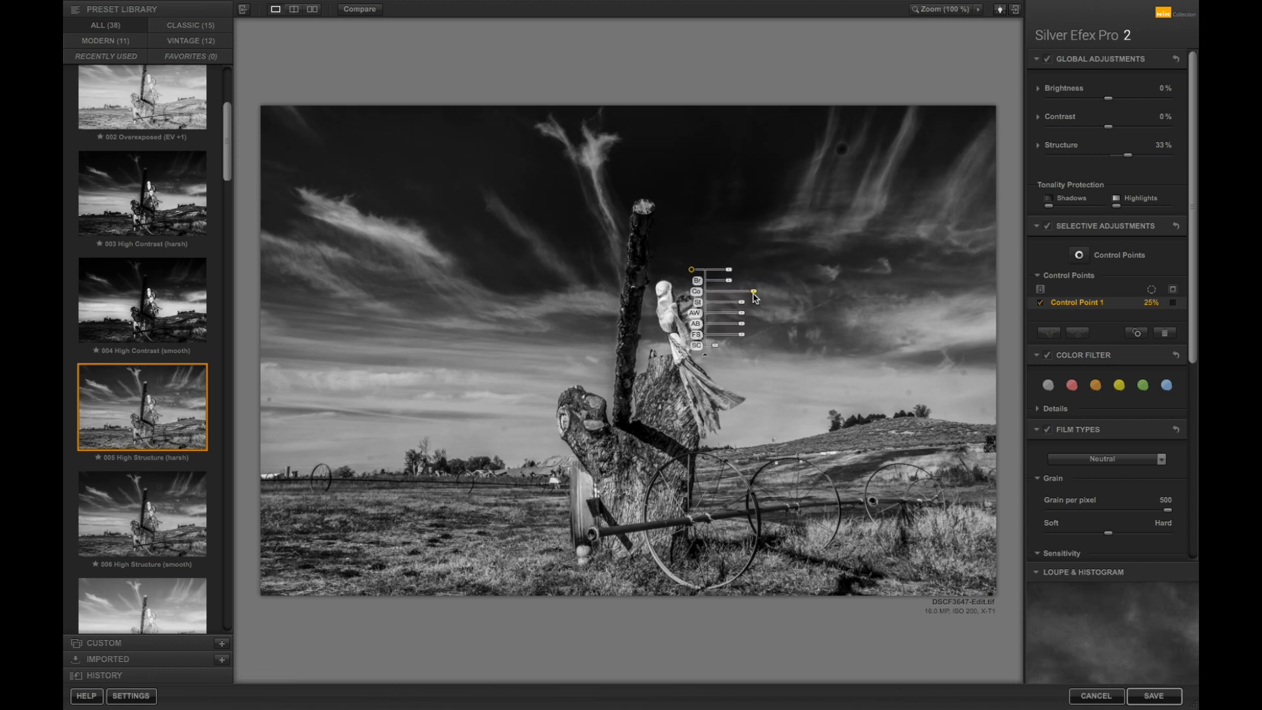
# Step: Add a second control point on the field left of the stump near the horizon and set its size to 41%
pyautogui.click(1080, 256)
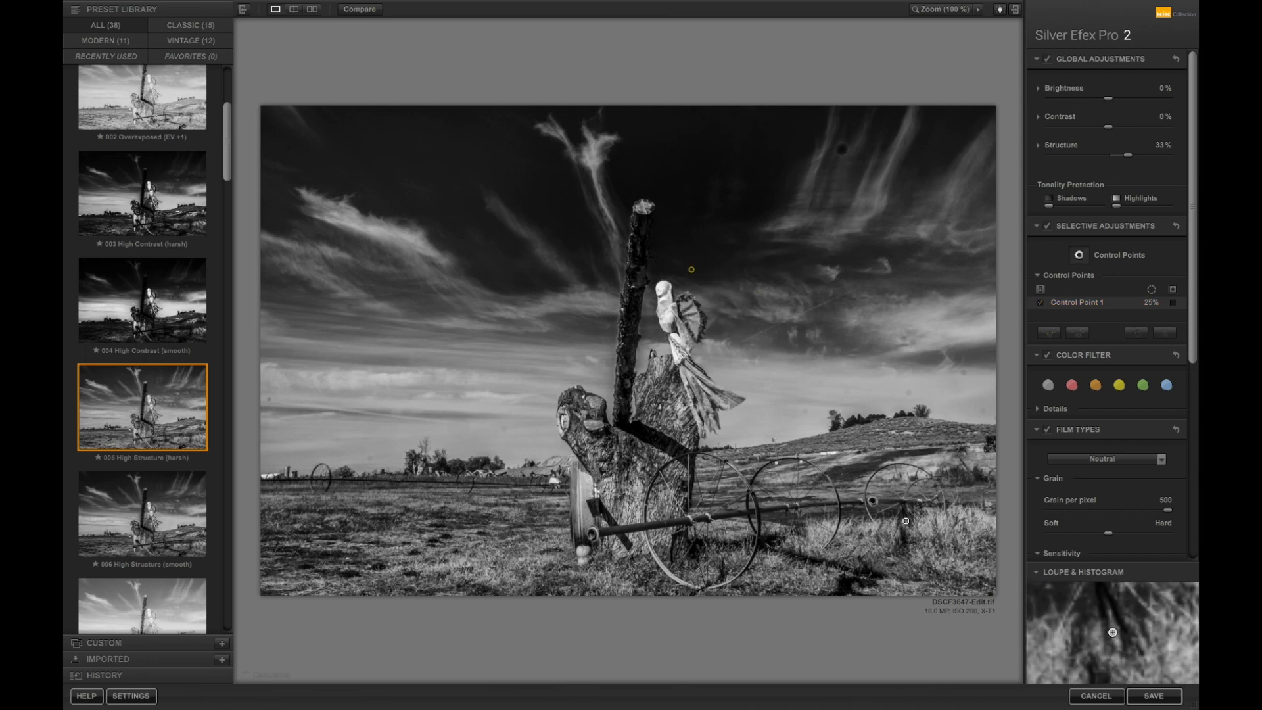
pyautogui.click(490, 485)
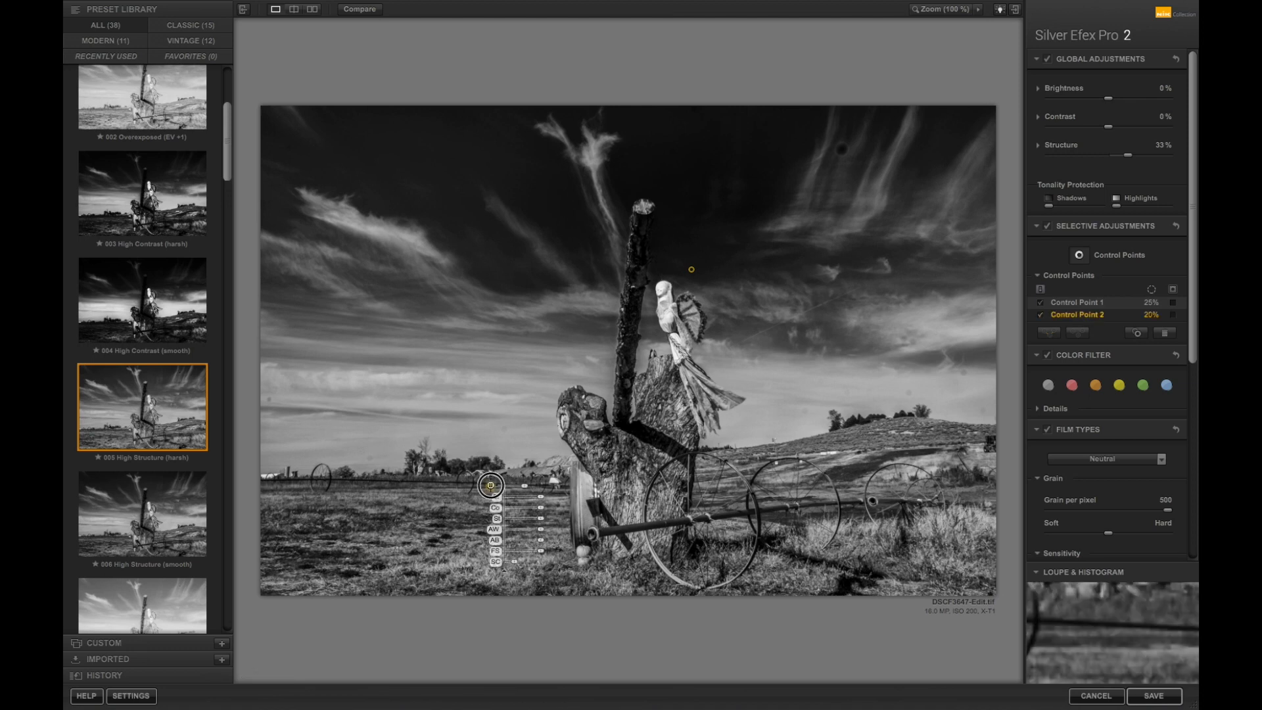
pyautogui.click(525, 488)
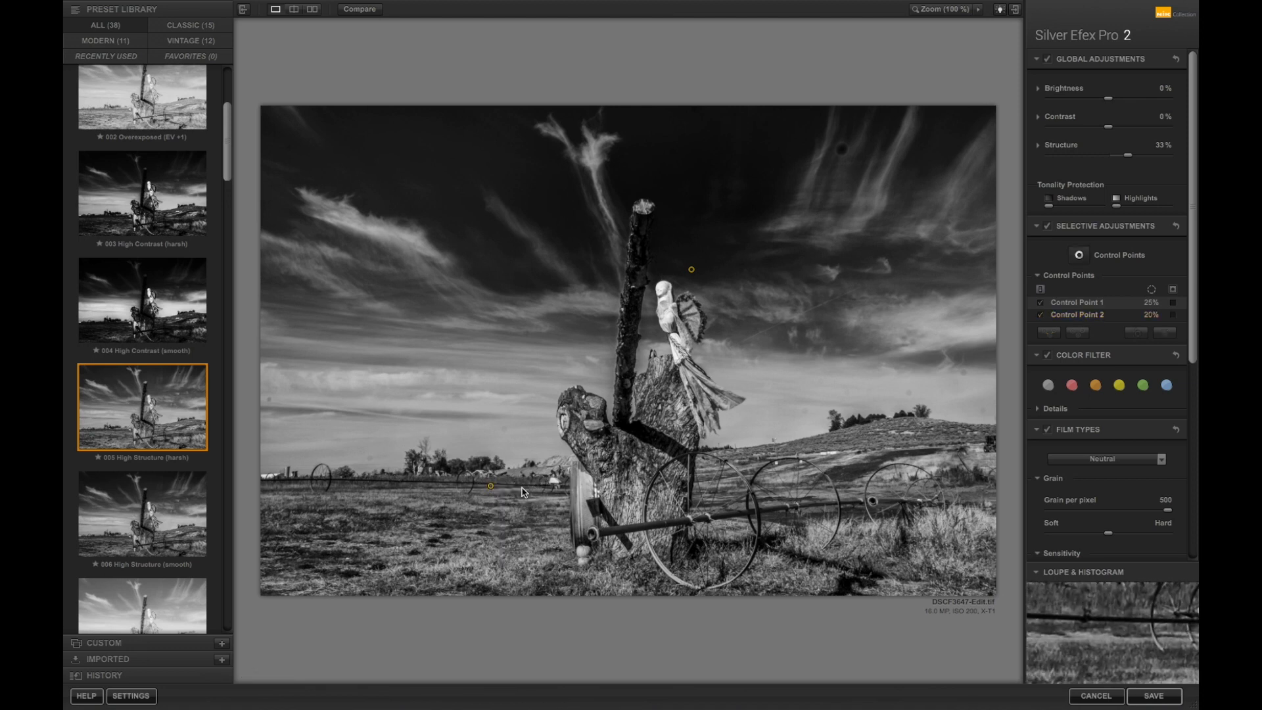
pyautogui.click(493, 488)
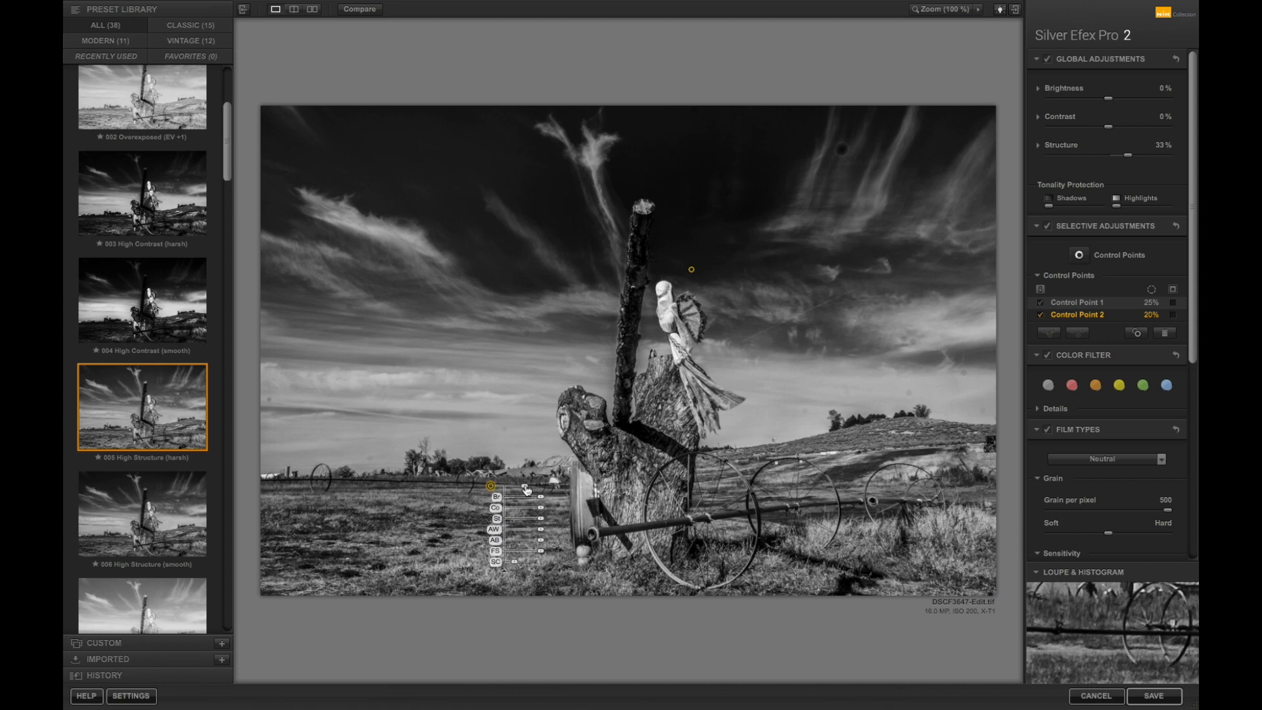
pyautogui.moveTo(527, 489); pyautogui.dragTo(435, 473)
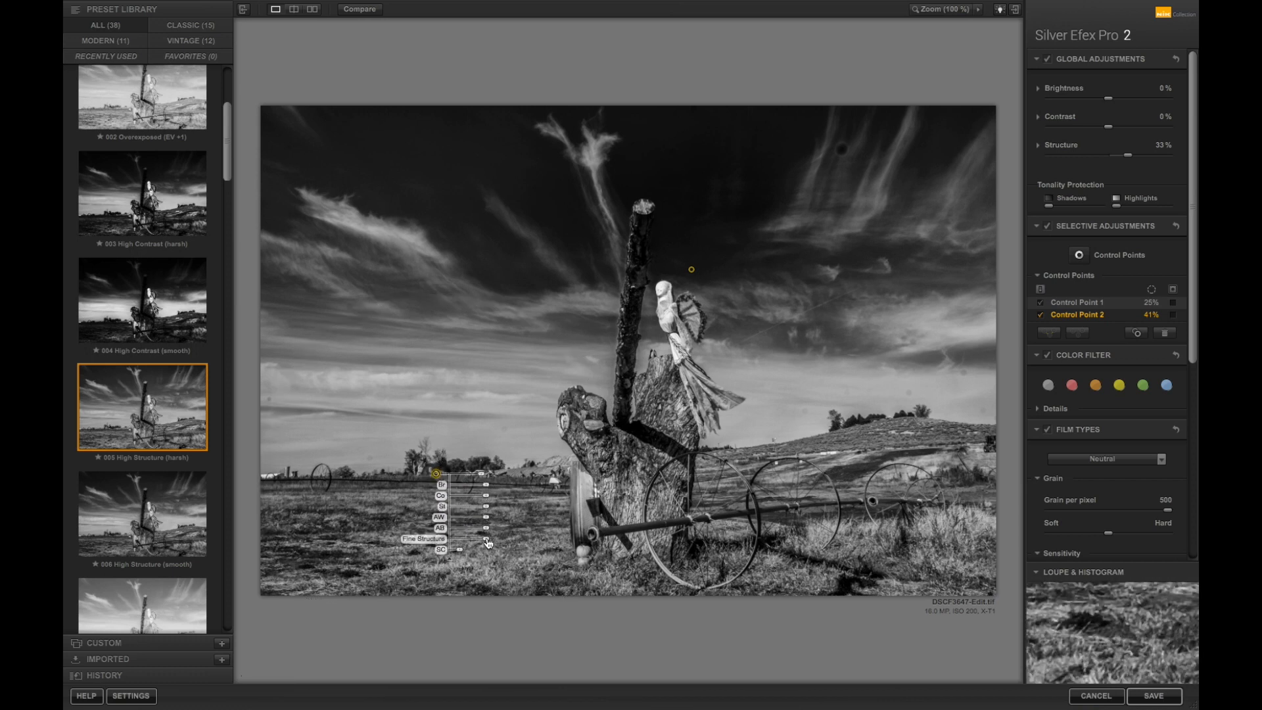
# Step: Increase Fine Structure, Structure and Contrast for the field's control point
pyautogui.moveTo(487, 540)
pyautogui.mouseDown()
pyautogui.moveTo(509, 541)
pyautogui.moveTo(473, 543)
pyautogui.moveTo(503, 542)
pyautogui.mouseUp()
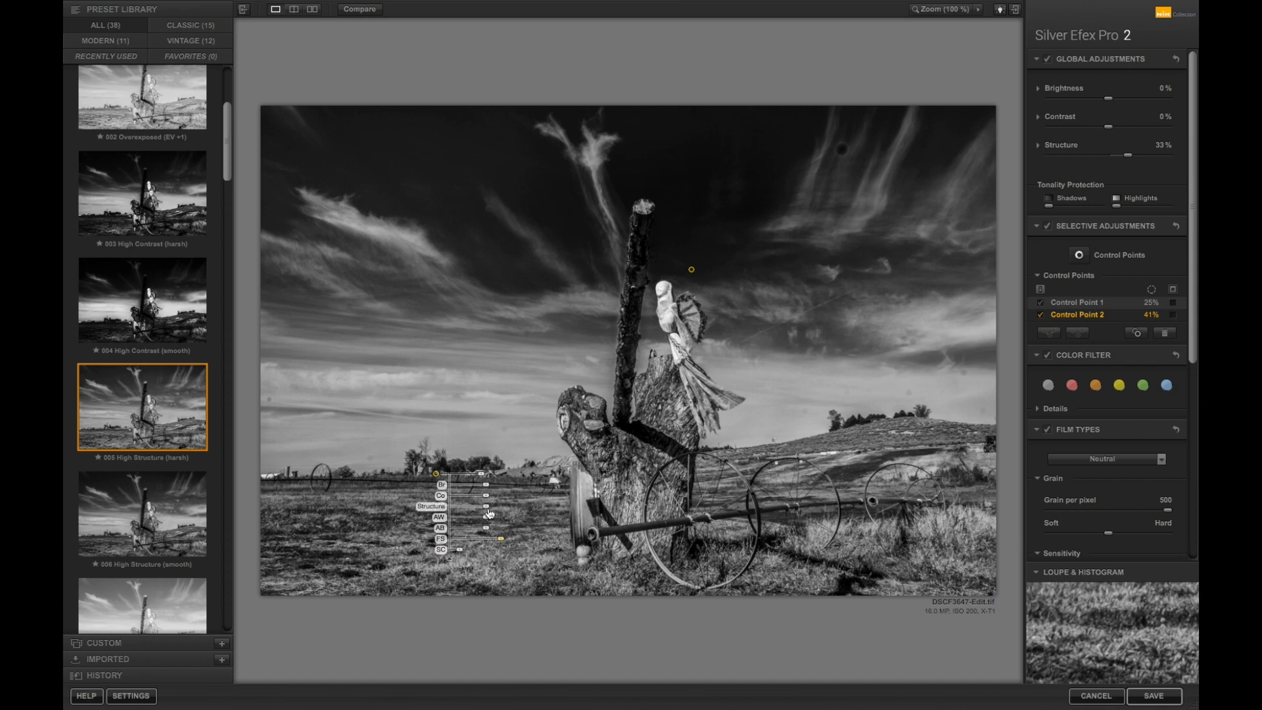
pyautogui.moveTo(488, 513)
pyautogui.mouseDown()
pyautogui.moveTo(511, 515)
pyautogui.moveTo(488, 501)
pyautogui.moveTo(504, 503)
pyautogui.mouseUp()
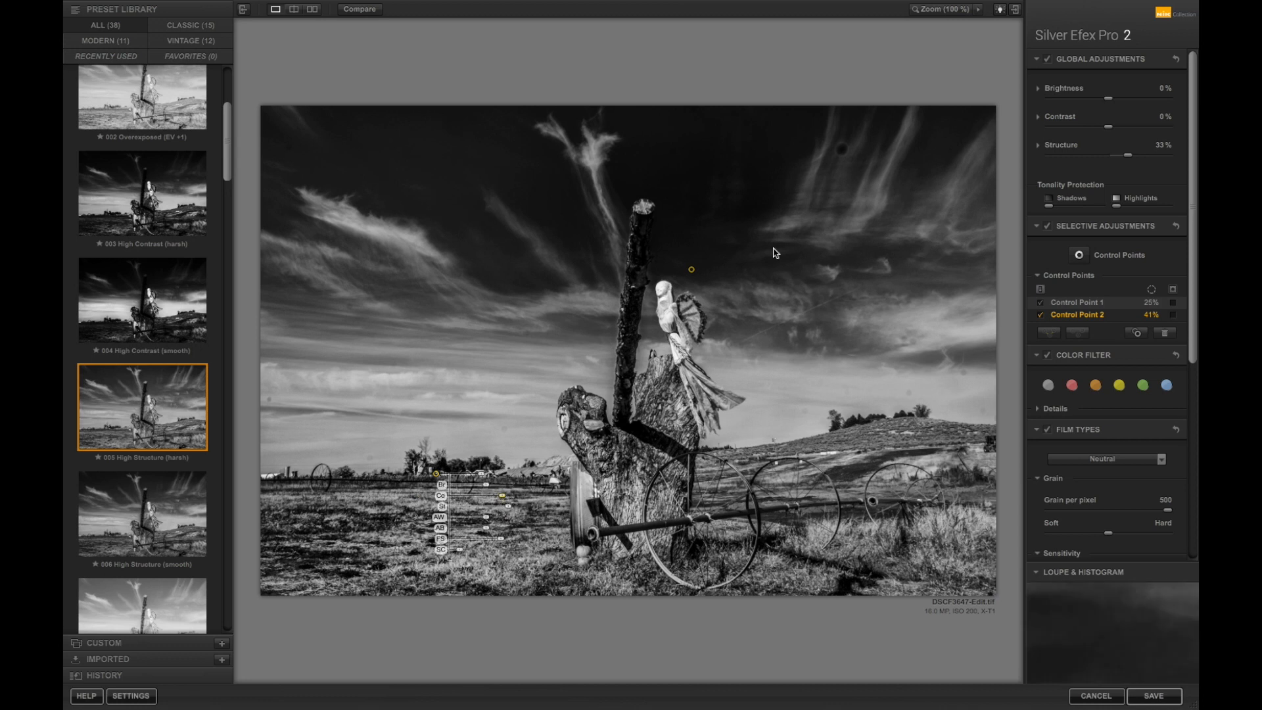
# Step: Add a third control point in the sky just left of the upright wooden post, sized 97%
pyautogui.click(1080, 256)
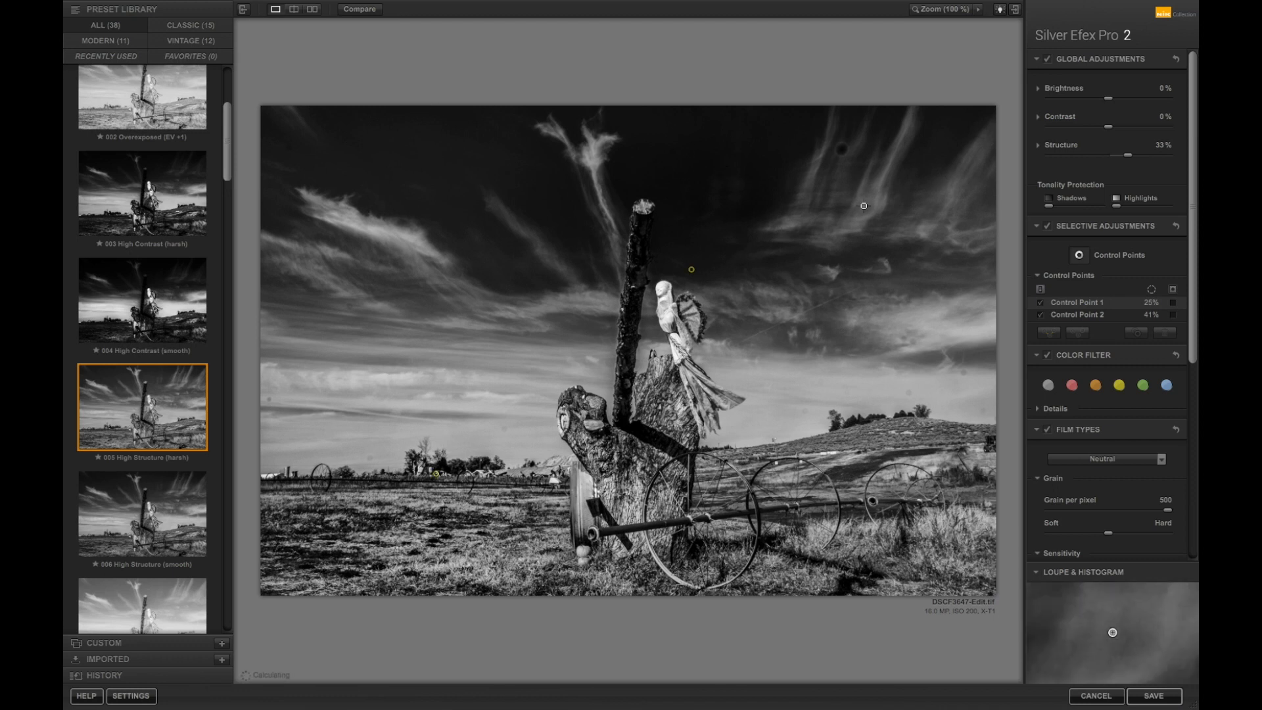
pyautogui.click(881, 153)
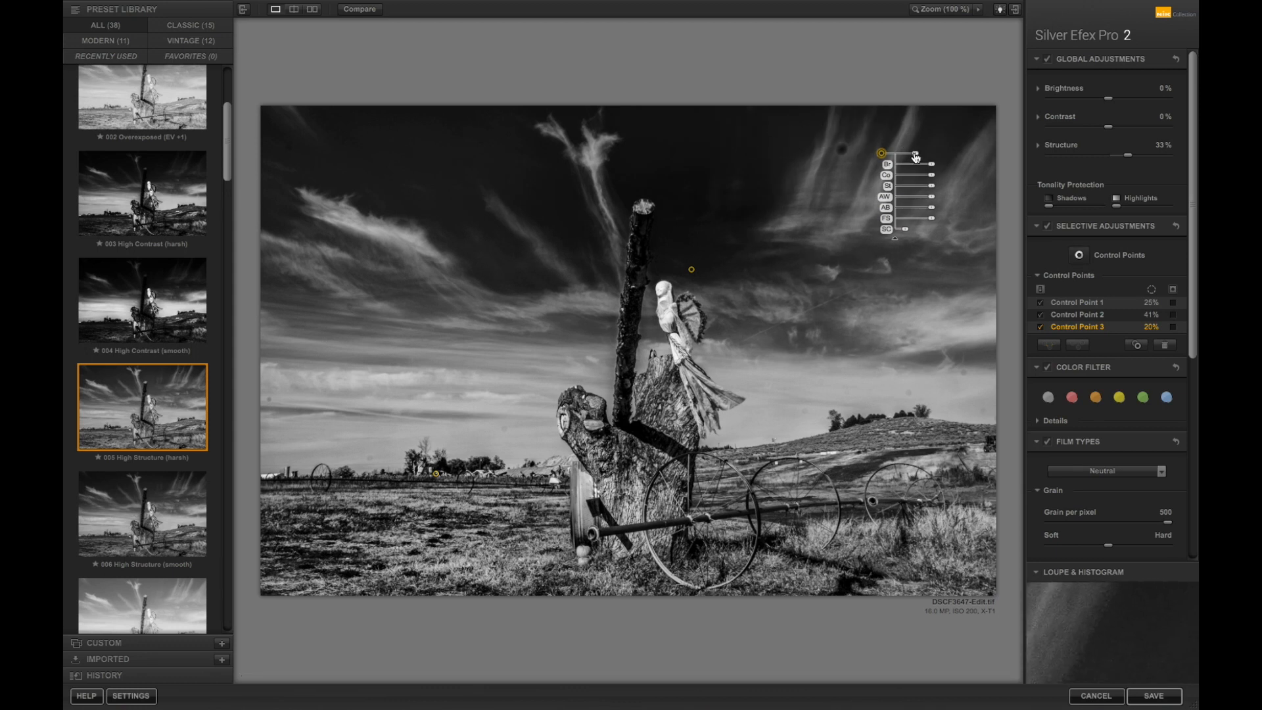
pyautogui.moveTo(915, 153); pyautogui.dragTo(689, 318)
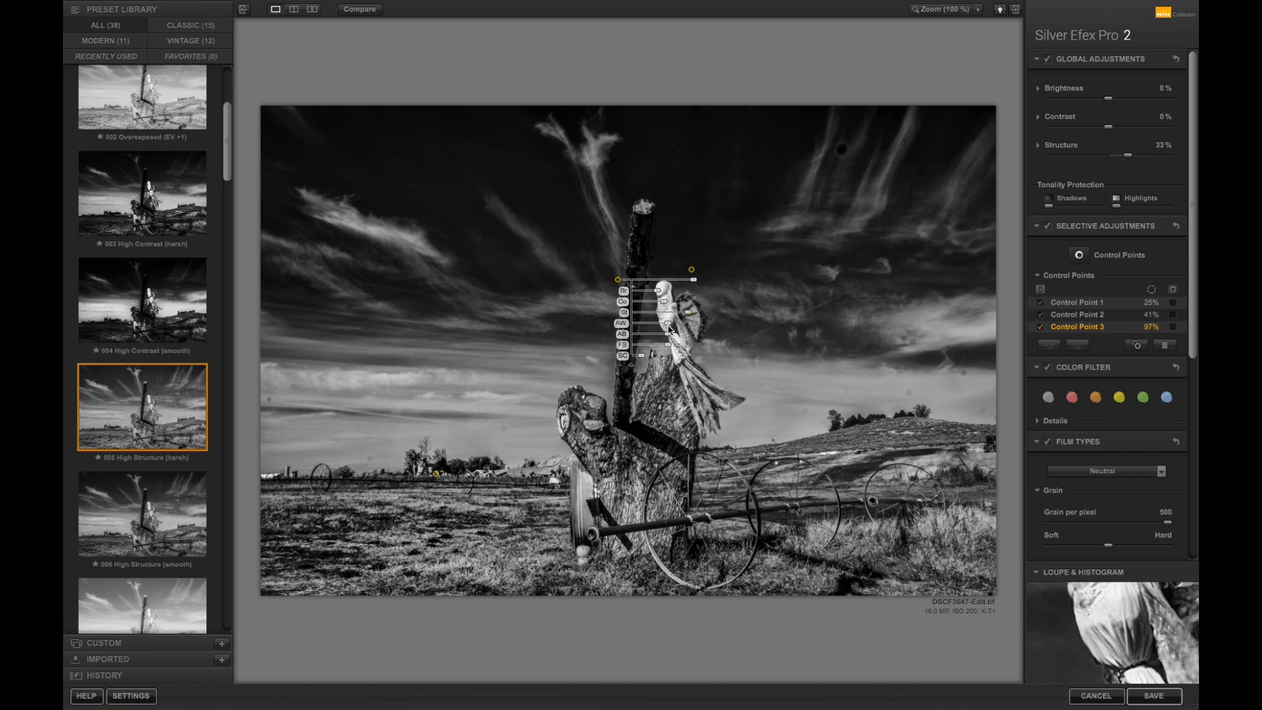
# Step: Increase Fine Structure for the control point beside the wooden post
pyautogui.moveTo(669, 326); pyautogui.dragTo(669, 327)
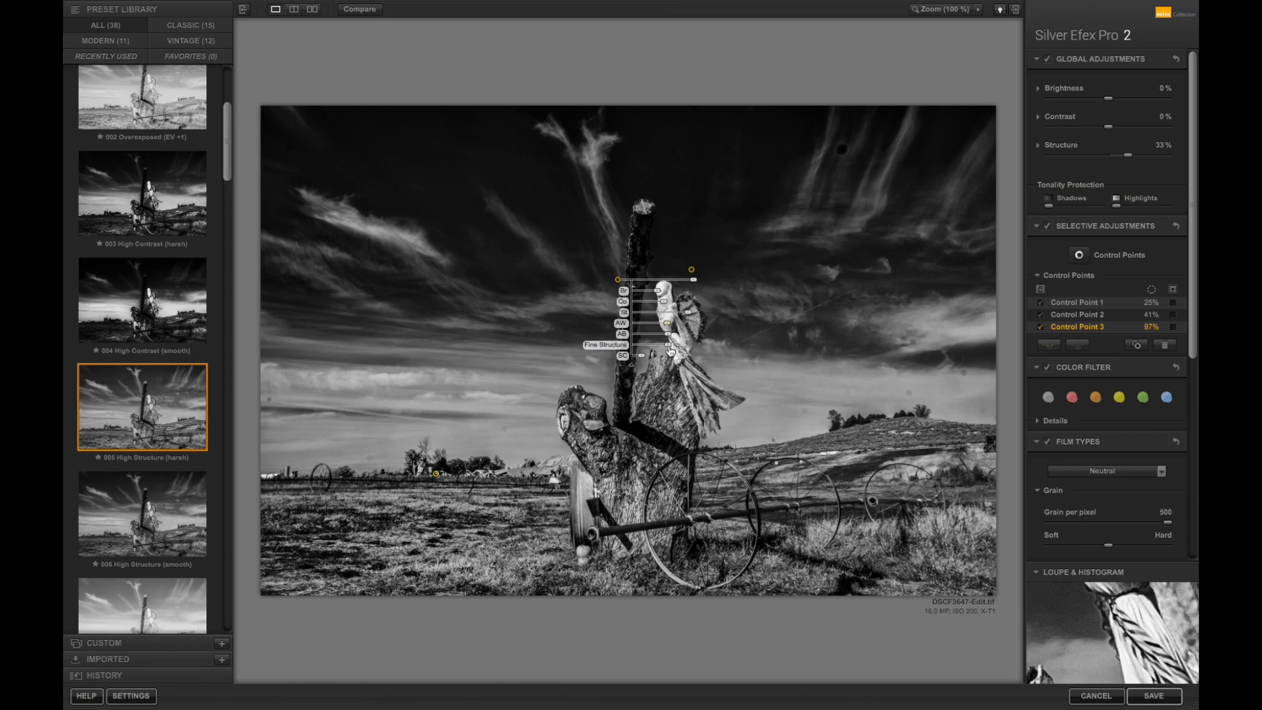
pyautogui.moveTo(671, 349); pyautogui.dragTo(683, 350)
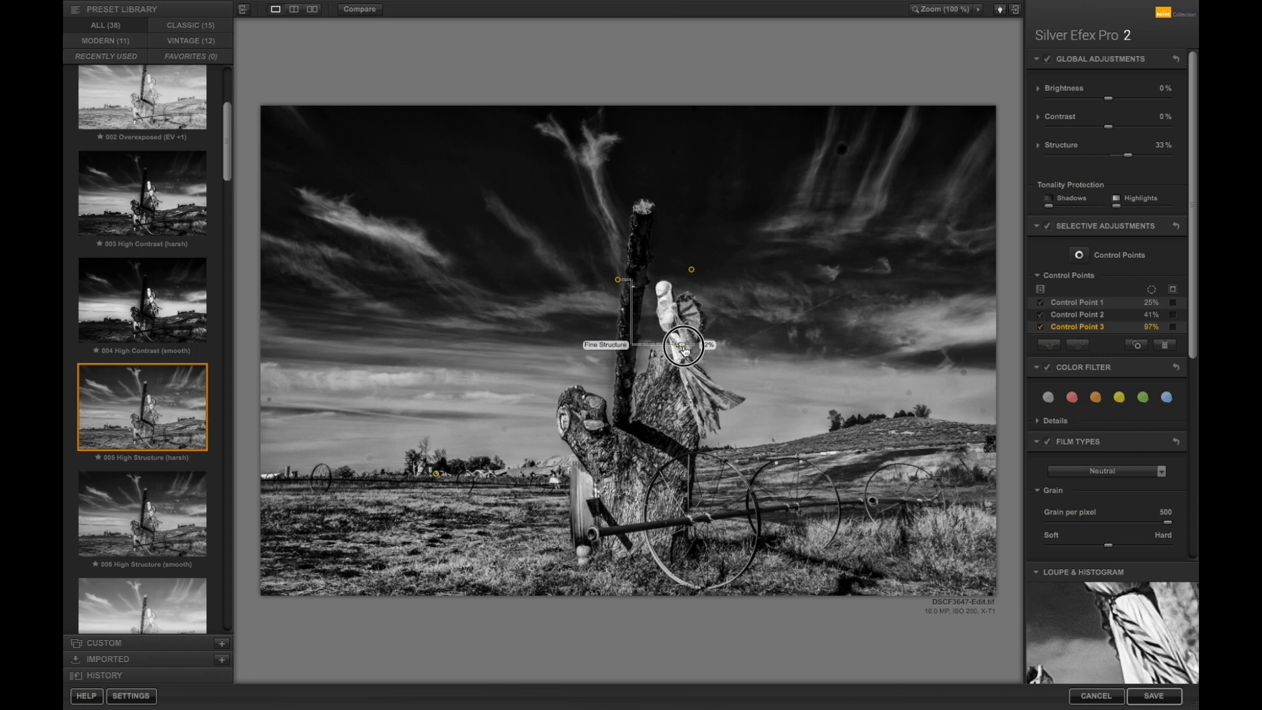
pyautogui.moveTo(684, 350); pyautogui.dragTo(693, 351)
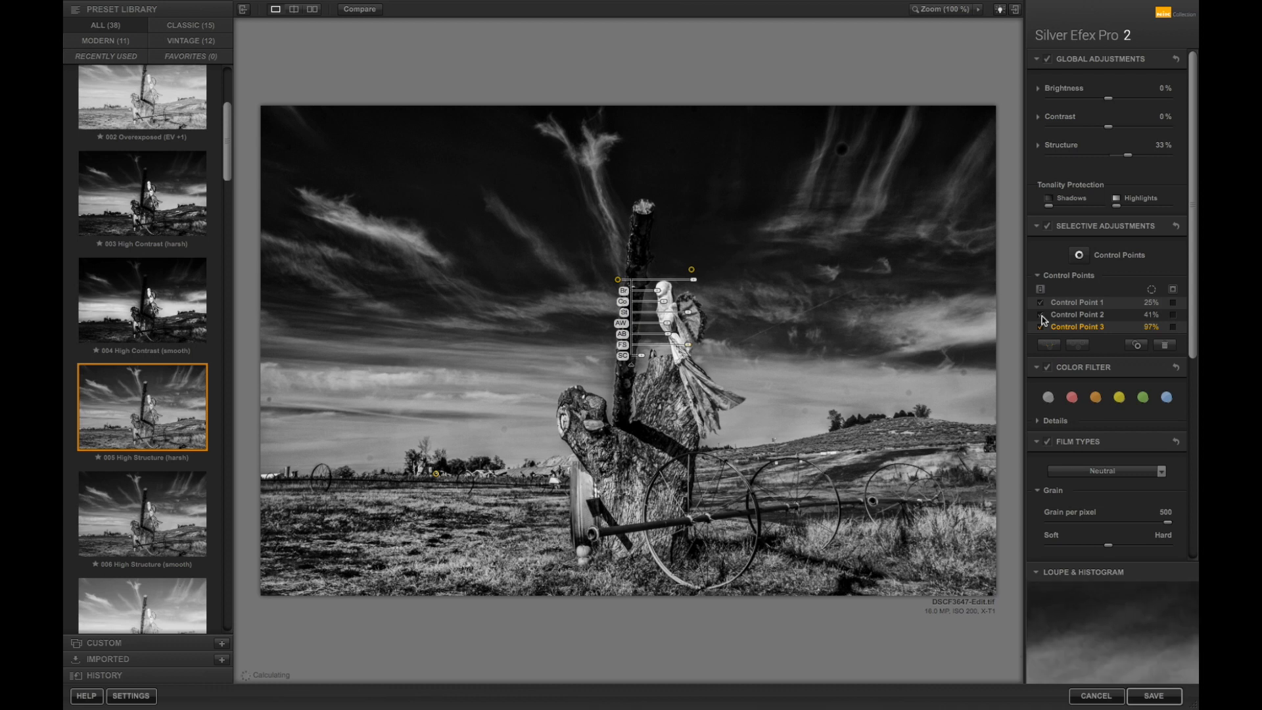
# Step: Save the black-and-white conversion and switch back to Lightroom Classic
pyautogui.click(1154, 697)
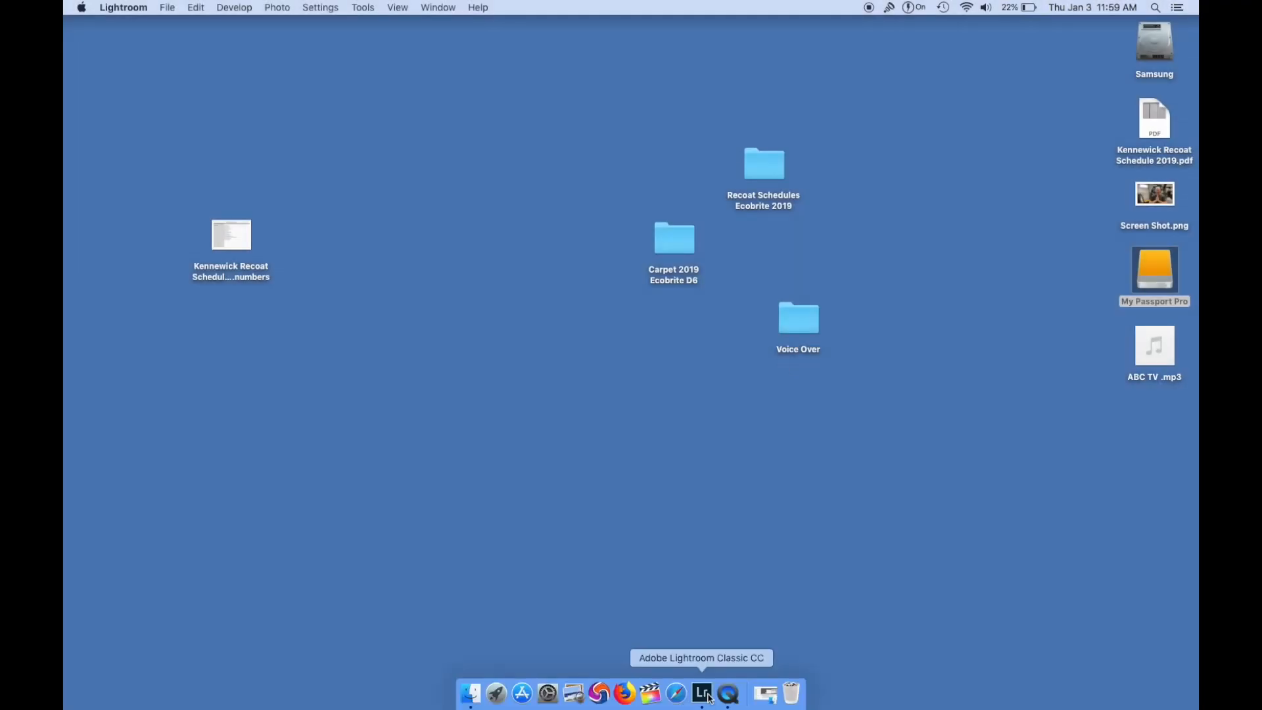
pyautogui.click(702, 694)
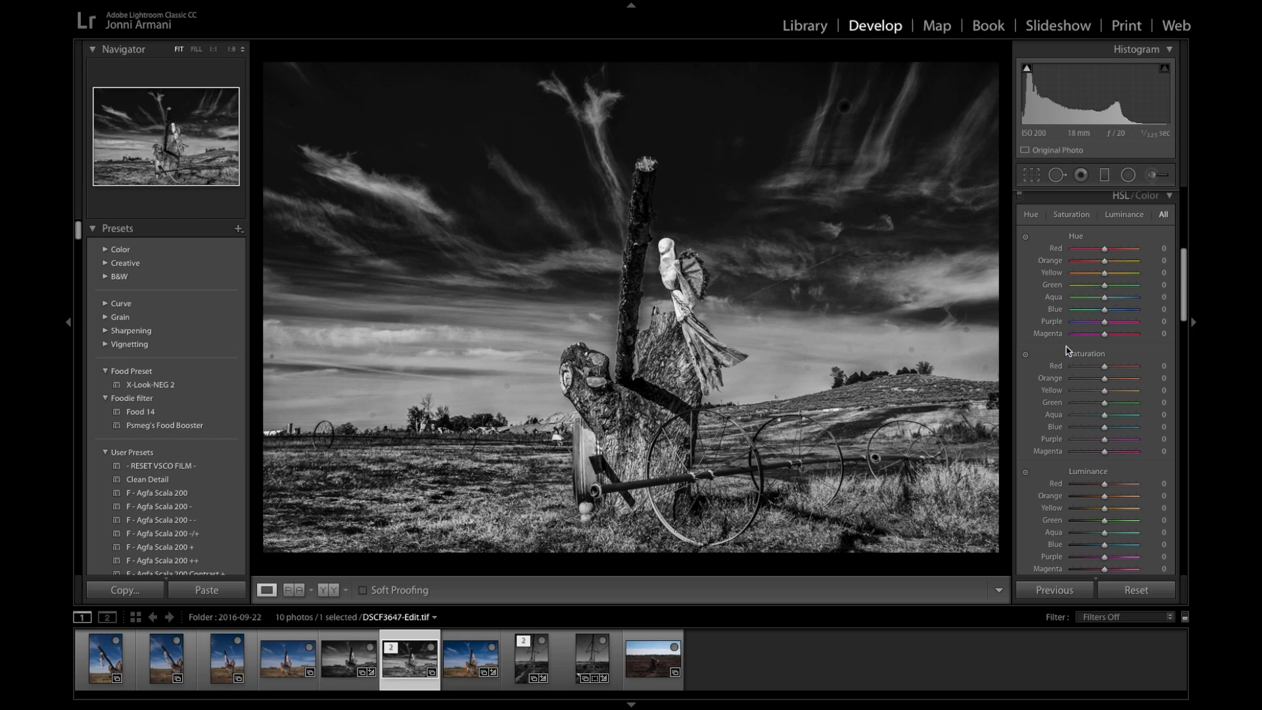
pyautogui.scroll(5, 1066, 350)
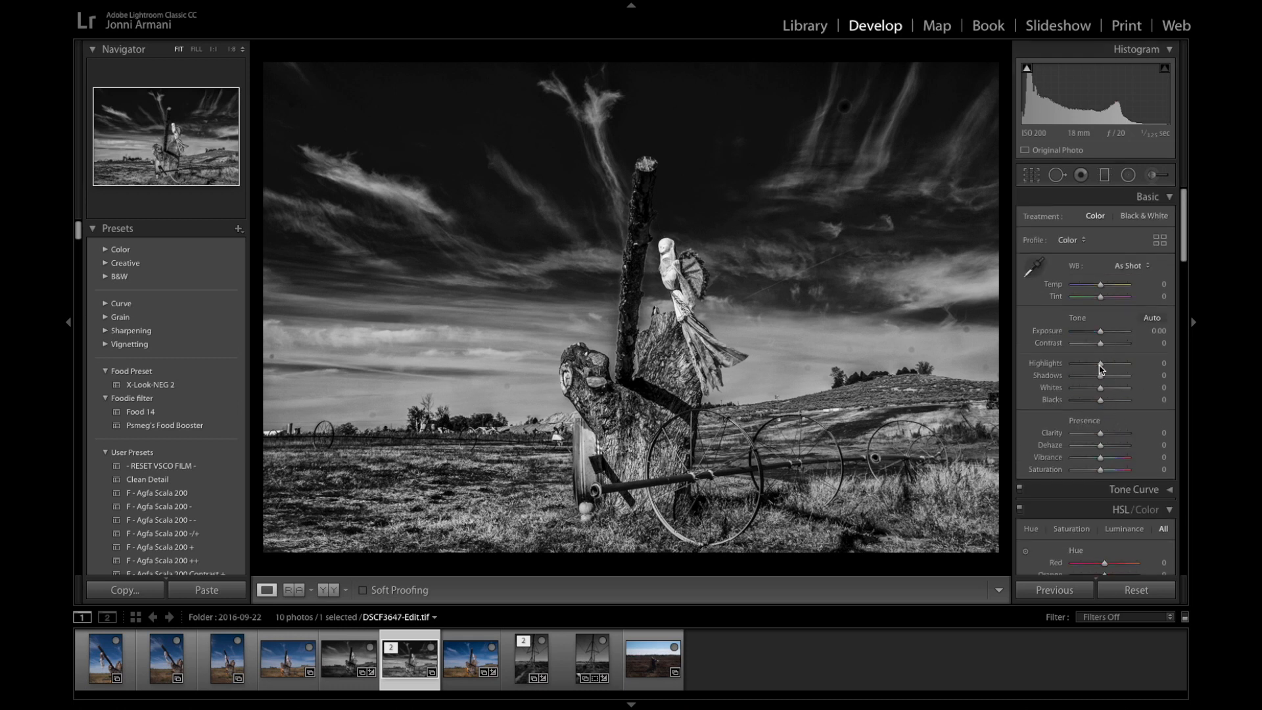
pyautogui.scroll(-5, 1108, 399)
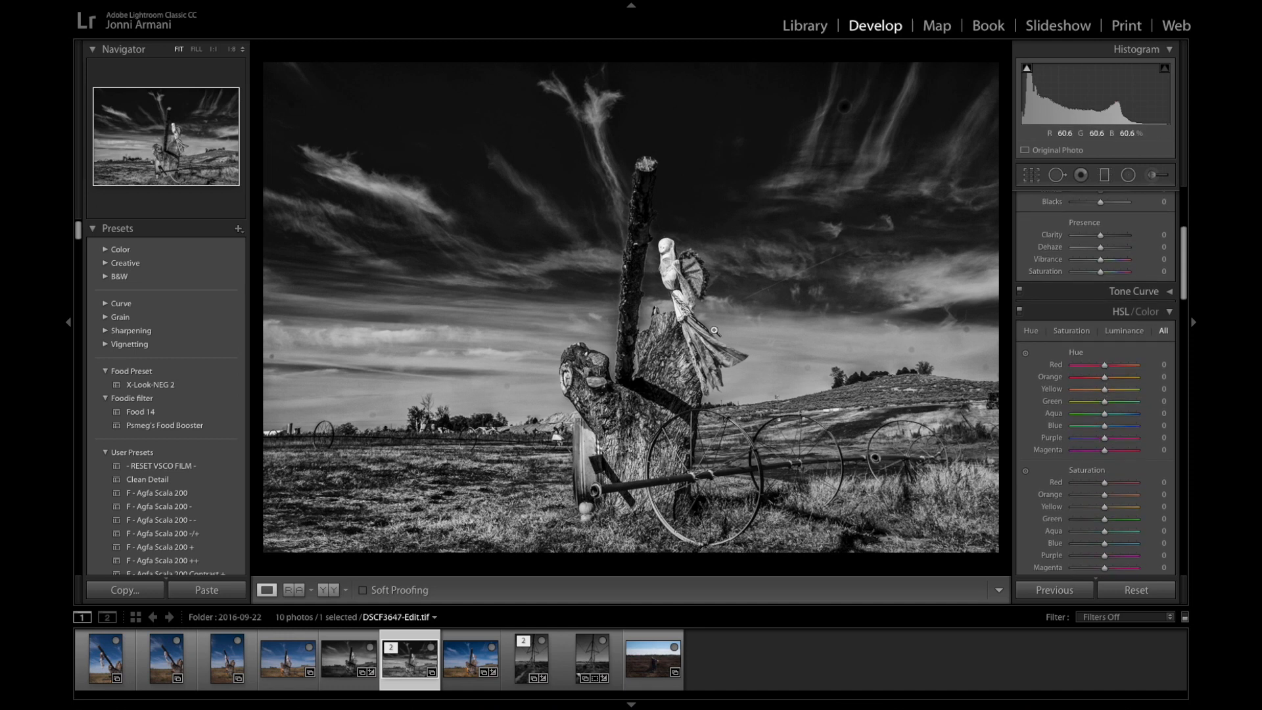
pyautogui.rightClick(608, 302)
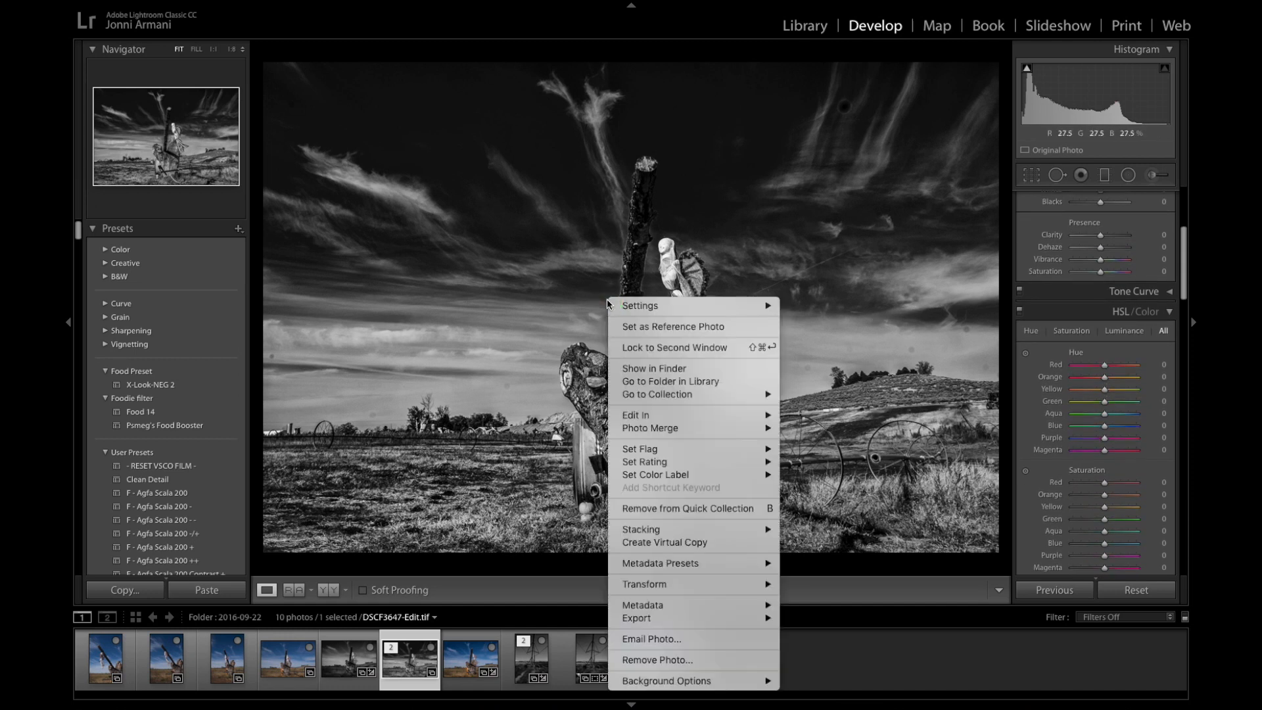
pyautogui.moveTo(723, 306)
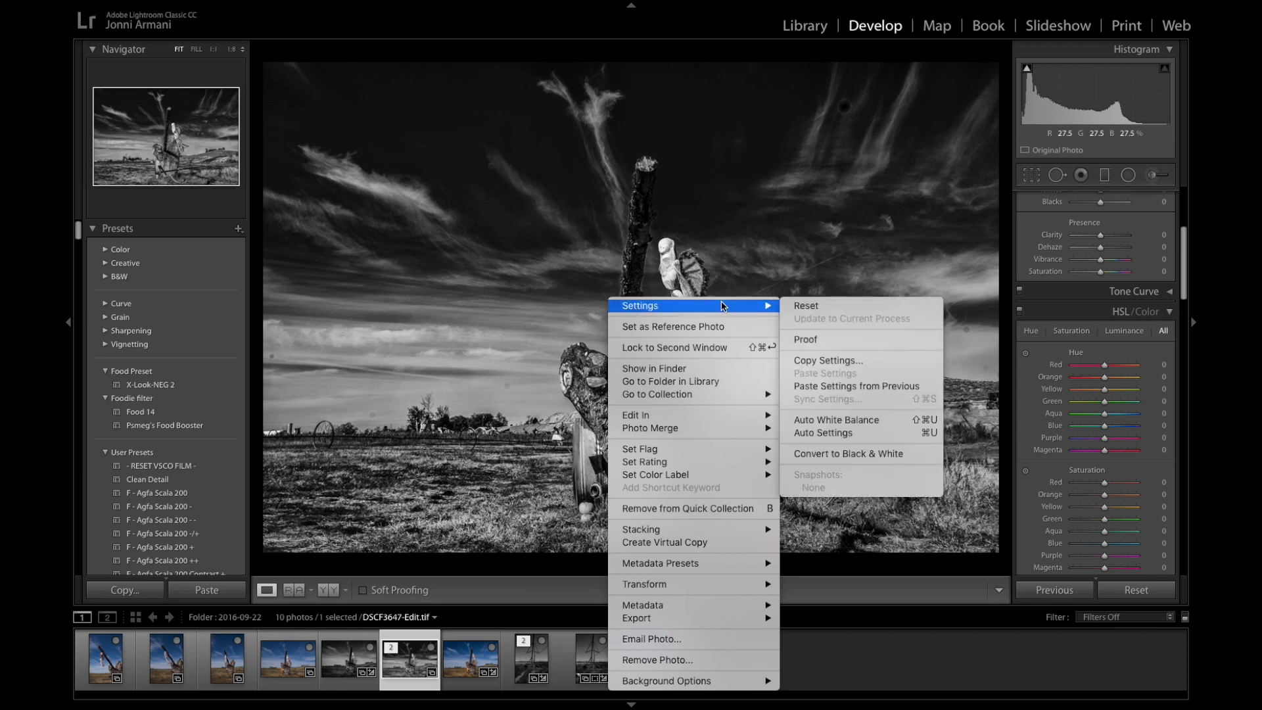
pyautogui.click(756, 256)
pyautogui.rightClick(659, 314)
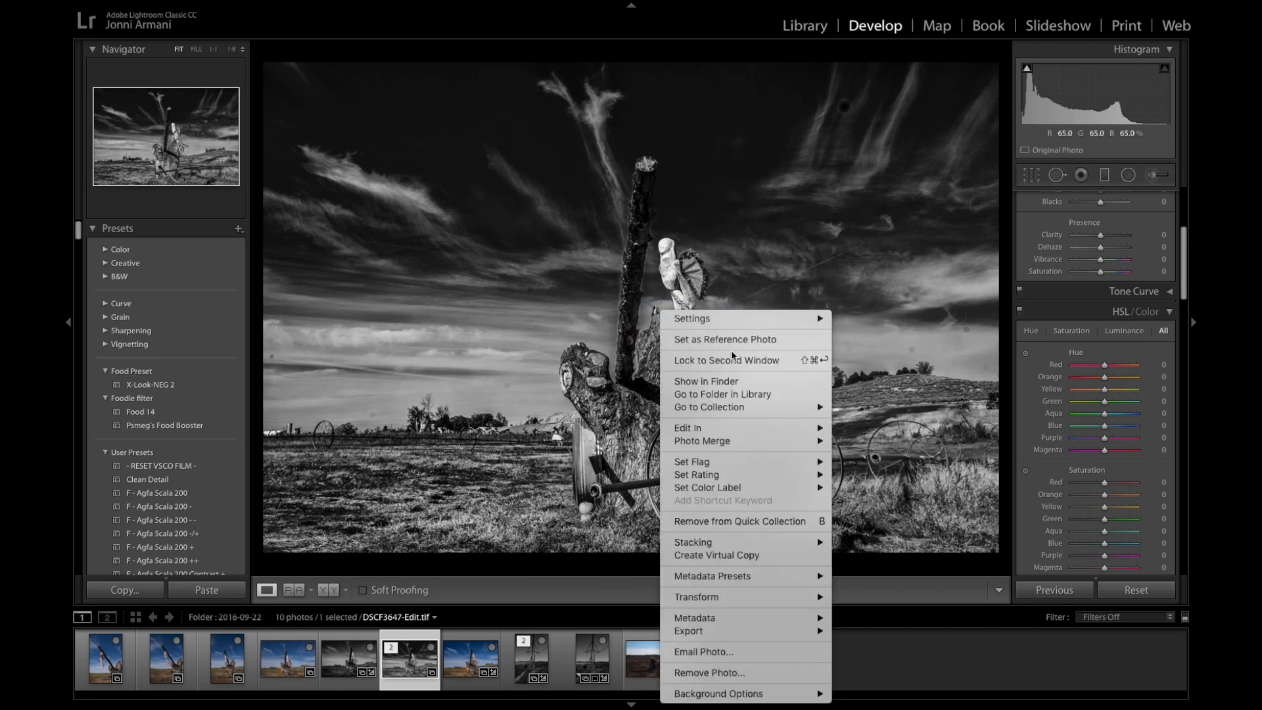
pyautogui.moveTo(737, 427)
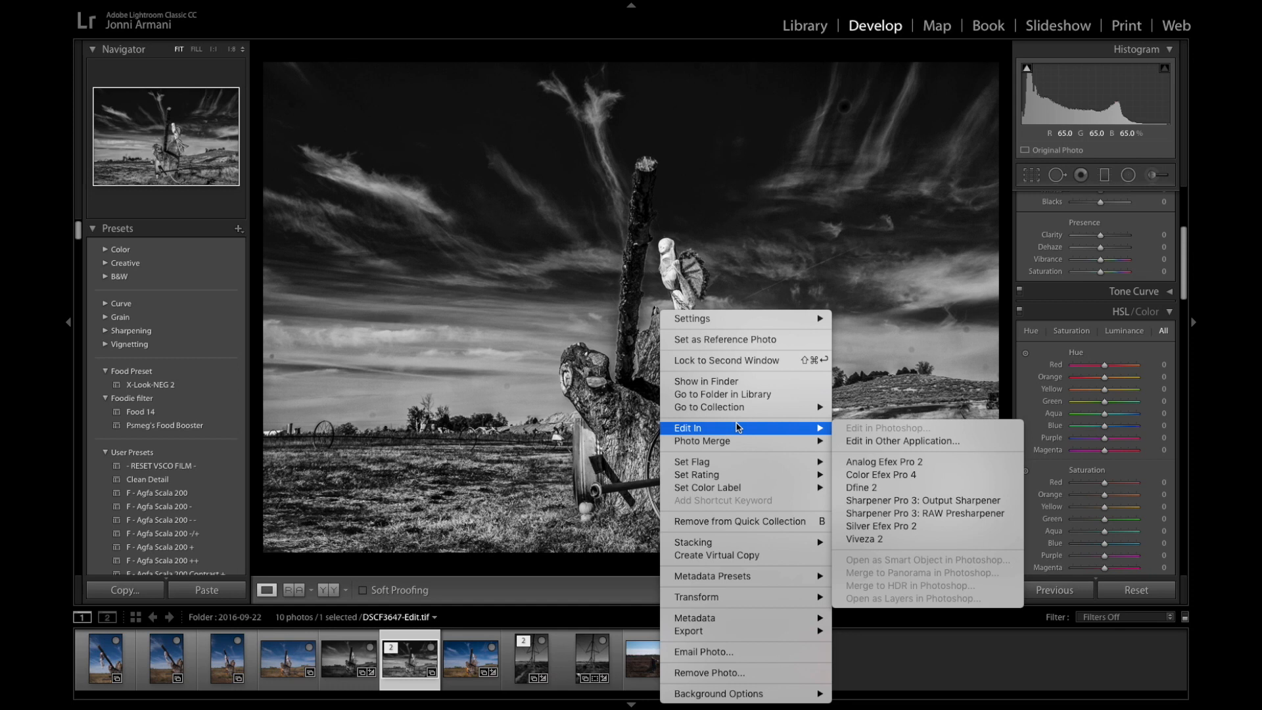
pyautogui.click(1052, 322)
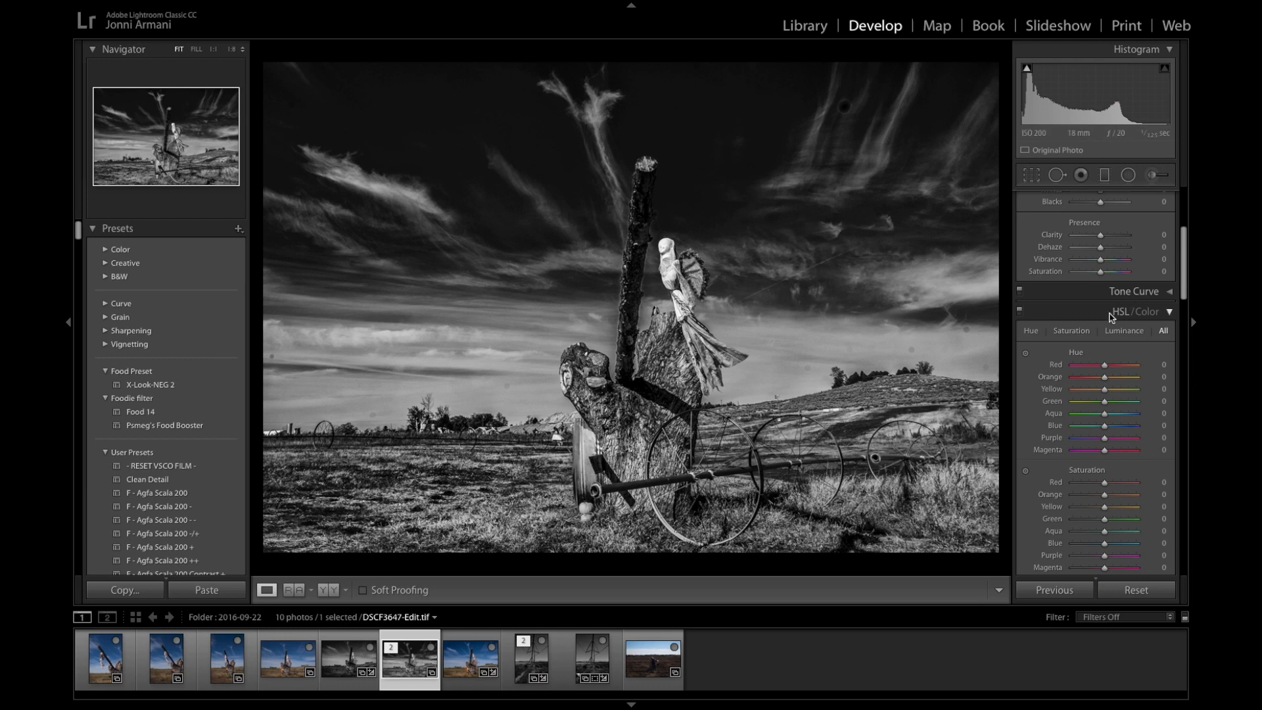
# Step: Set the black-and-white photo's Highlights to -5
pyautogui.scroll(5, 1111, 318)
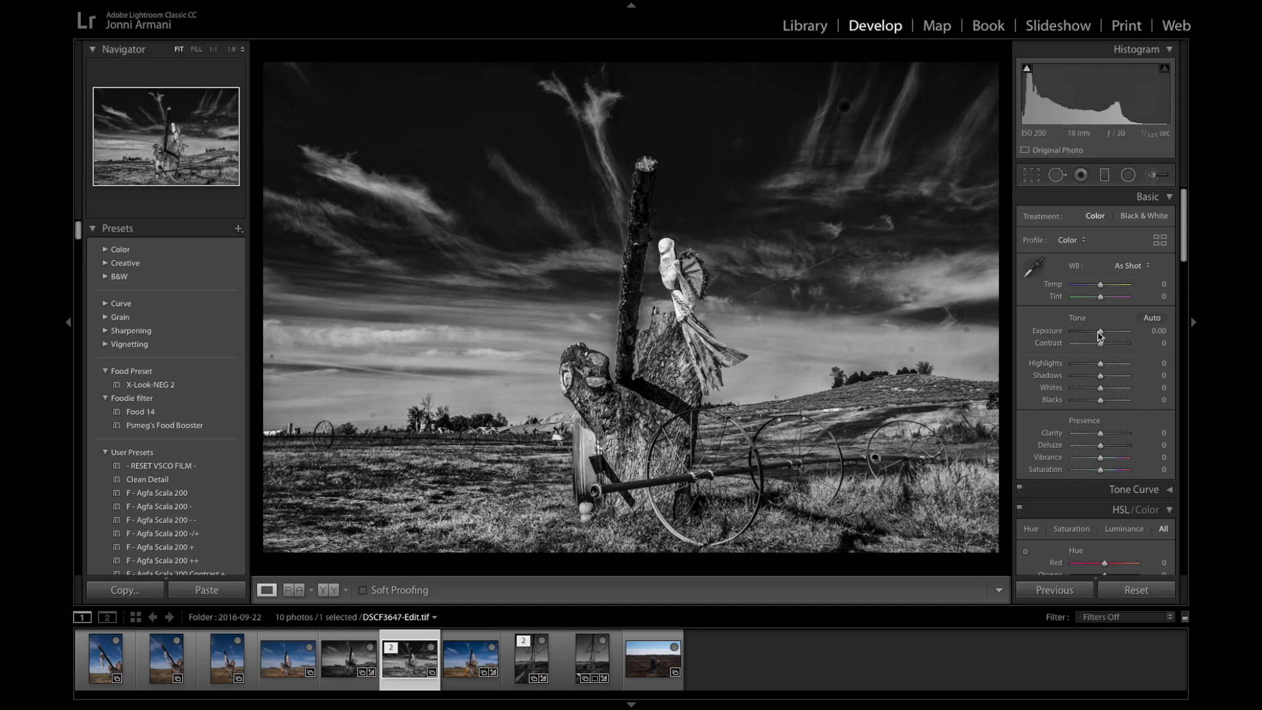
pyautogui.click(1099, 366)
pyautogui.moveTo(1099, 365)
pyautogui.mouseDown()
pyautogui.moveTo(1084, 364)
pyautogui.moveTo(1097, 366)
pyautogui.mouseUp()
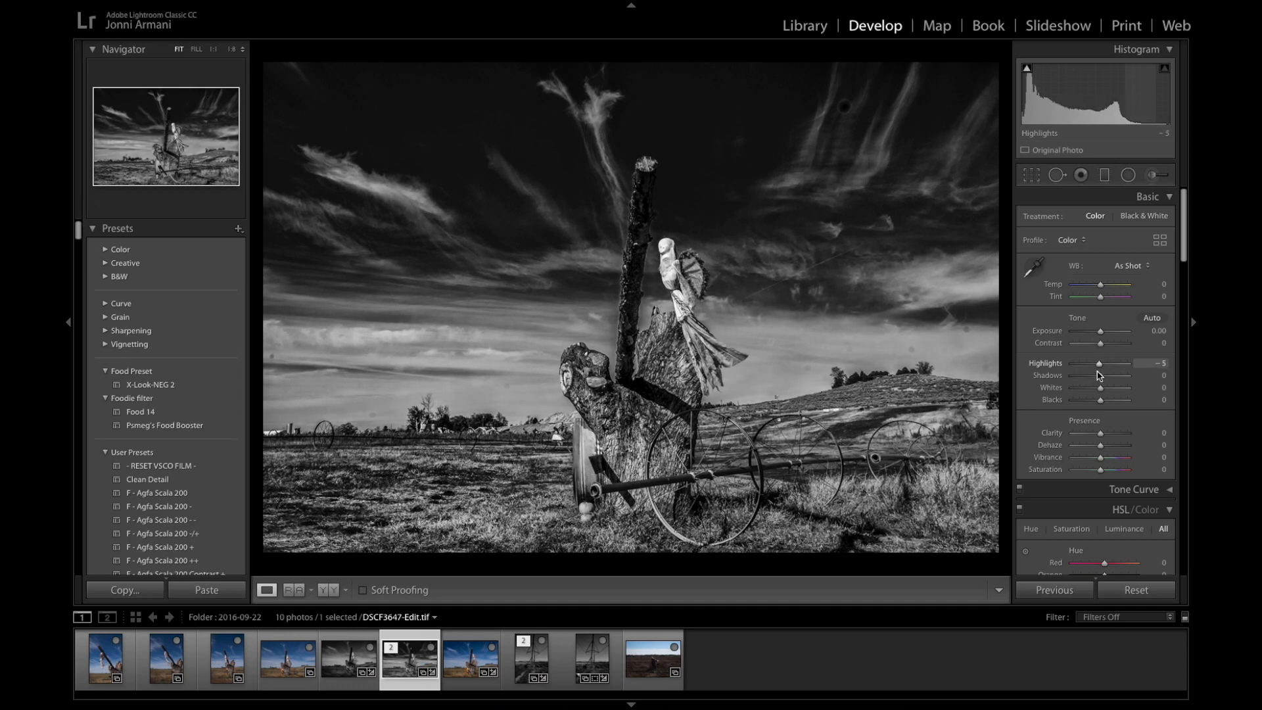